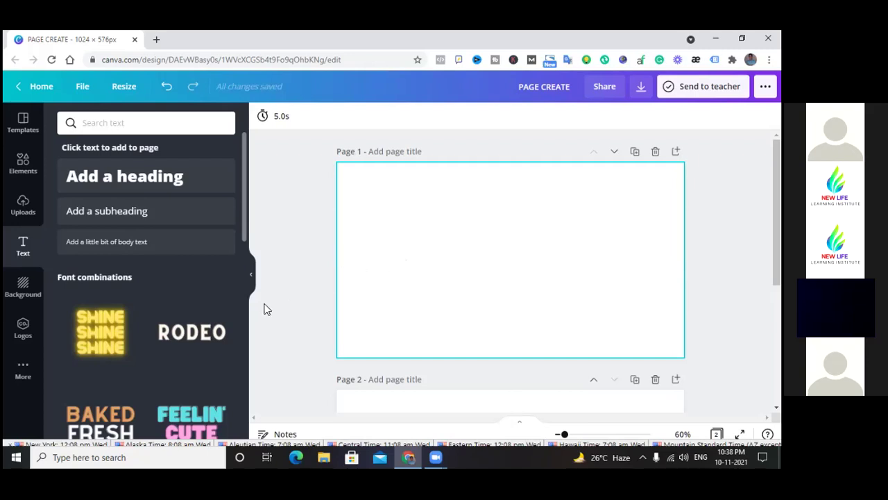
{"action": "scroll", "coordinate": [304, 287], "scroll_direction": "down", "scroll_amount": 3}
{"action": "scroll", "coordinate": [304, 287], "scroll_direction": "up", "scroll_amount": 3}
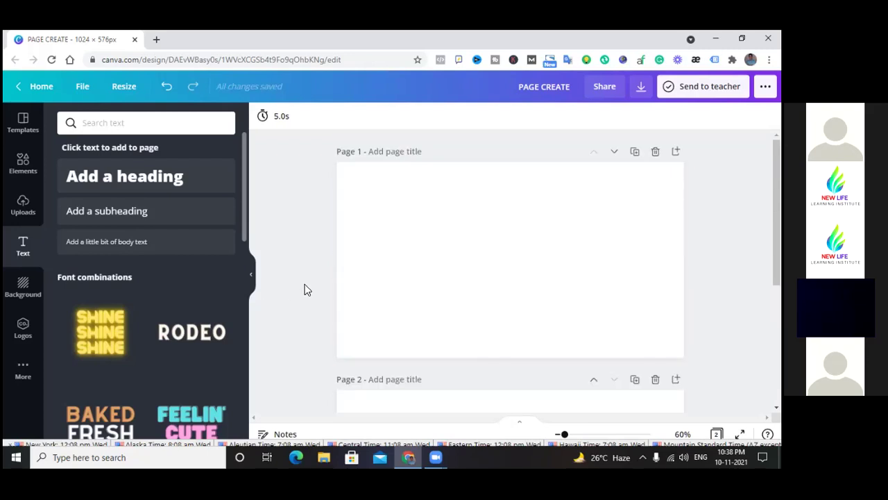
{"action": "scroll", "coordinate": [309, 367], "scroll_direction": "down", "scroll_amount": 4}
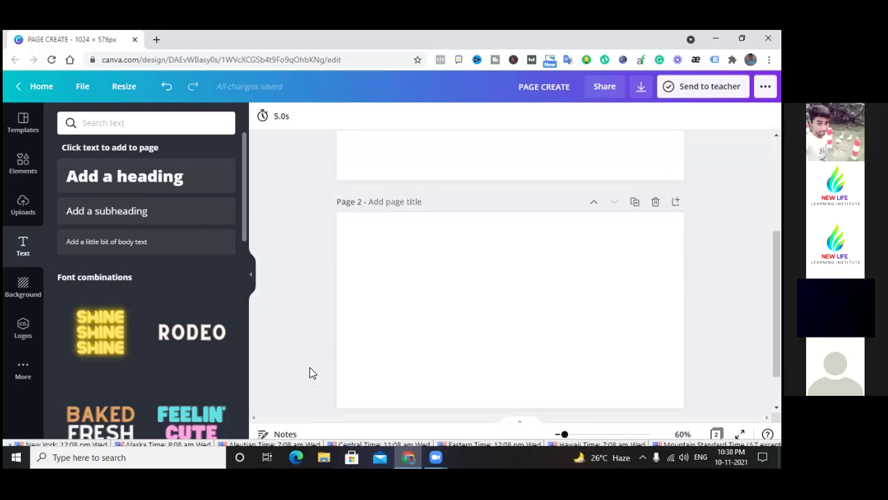
{"action": "scroll", "coordinate": [310, 367], "scroll_direction": "up", "scroll_amount": 3}
{"action": "scroll", "coordinate": [310, 373], "scroll_direction": "up", "scroll_amount": 1}
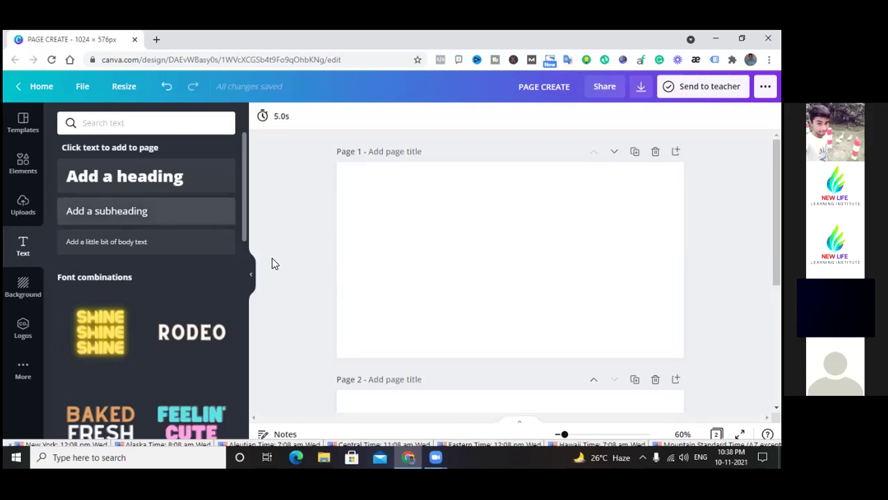
{"action": "scroll", "coordinate": [301, 252], "scroll_direction": "down", "scroll_amount": 1}
{"action": "scroll", "coordinate": [300, 257], "scroll_direction": "down", "scroll_amount": 2}
{"action": "scroll", "coordinate": [301, 256], "scroll_direction": "up", "scroll_amount": 3}
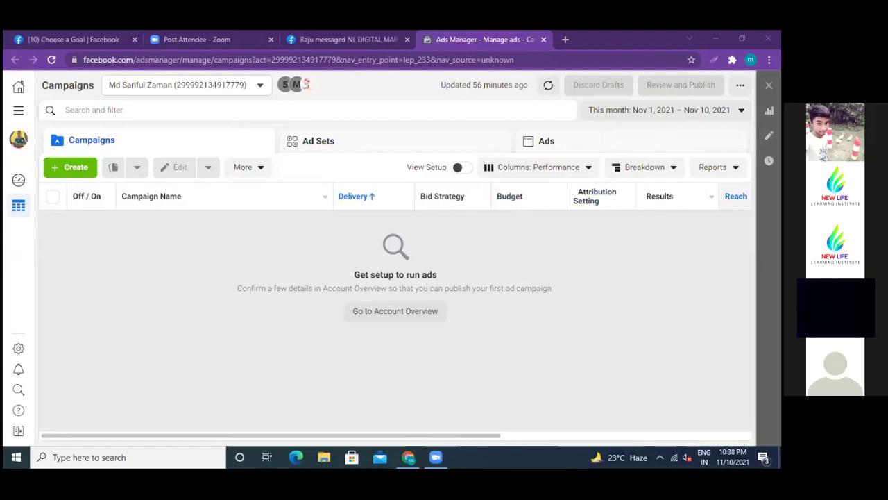
{"action": "mouse_move", "coordinate": [736, 195]}
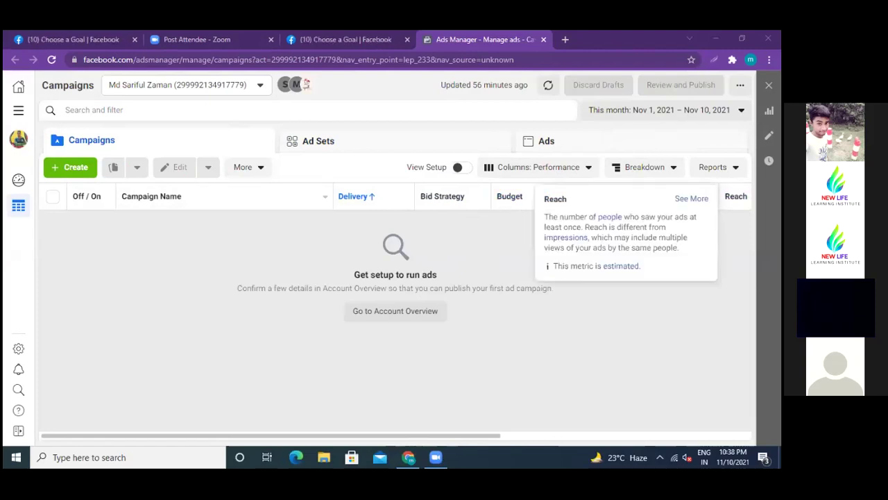
{"action": "left_click", "coordinate": [588, 168]}
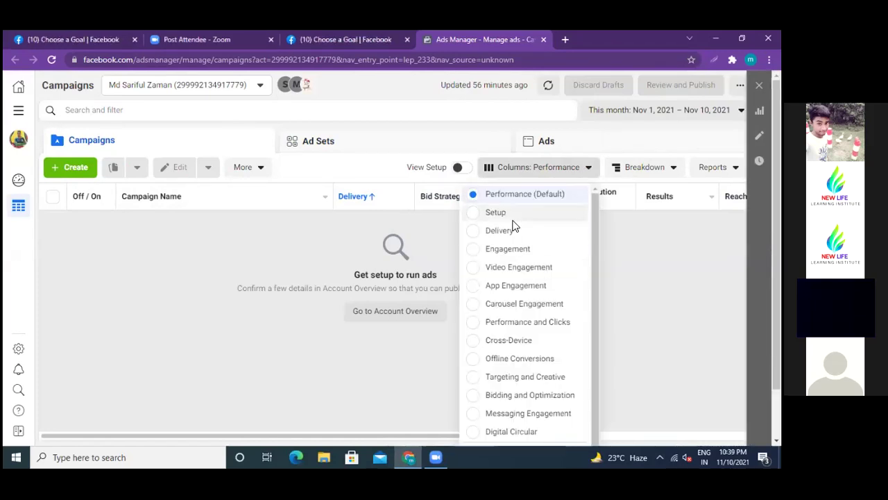
{"action": "scroll", "coordinate": [499, 367], "scroll_direction": "down", "scroll_amount": 1}
{"action": "scroll", "coordinate": [509, 351], "scroll_direction": "up", "scroll_amount": 1}
{"action": "scroll", "coordinate": [500, 392], "scroll_direction": "down", "scroll_amount": 1}
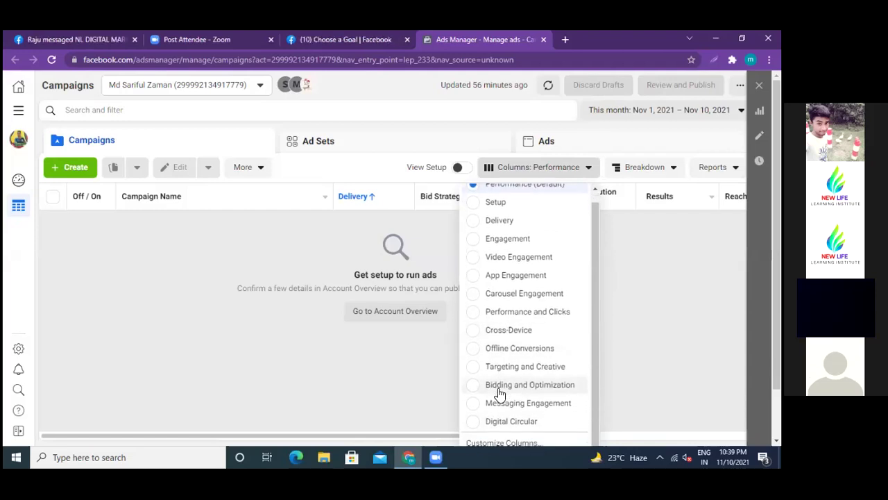
{"action": "left_click", "coordinate": [522, 441]}
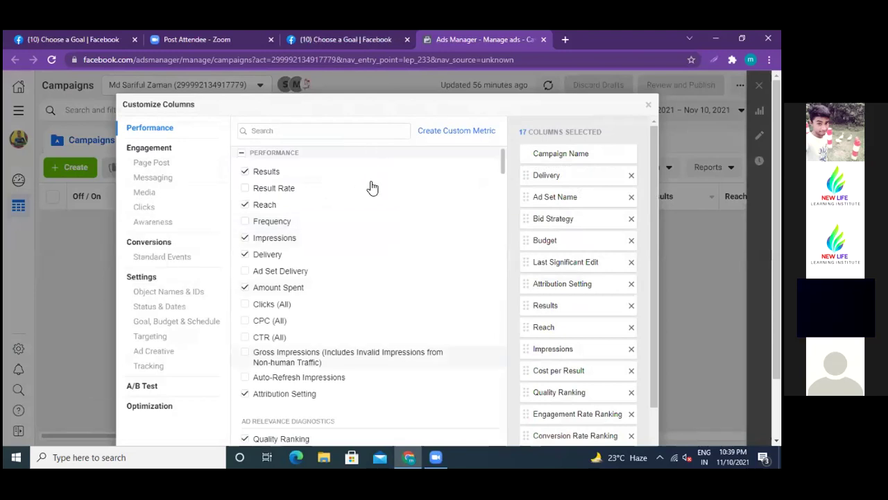
{"action": "left_click", "coordinate": [649, 110]}
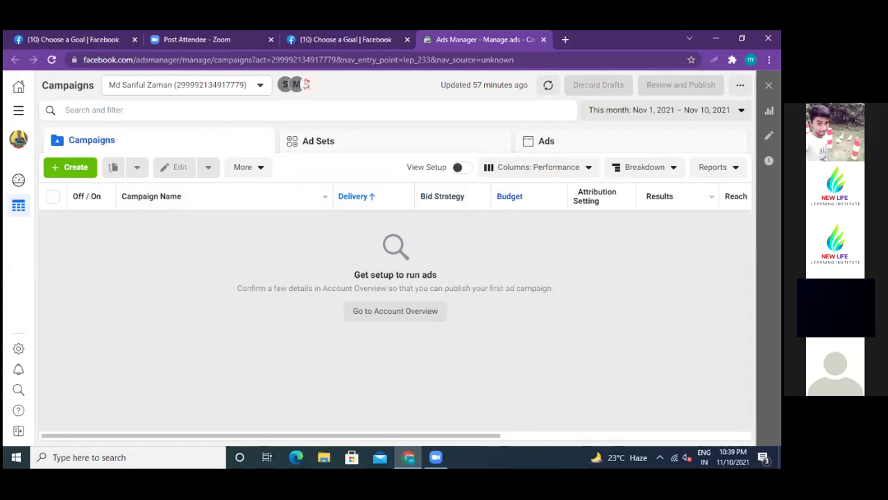
{"action": "mouse_move", "coordinate": [596, 198]}
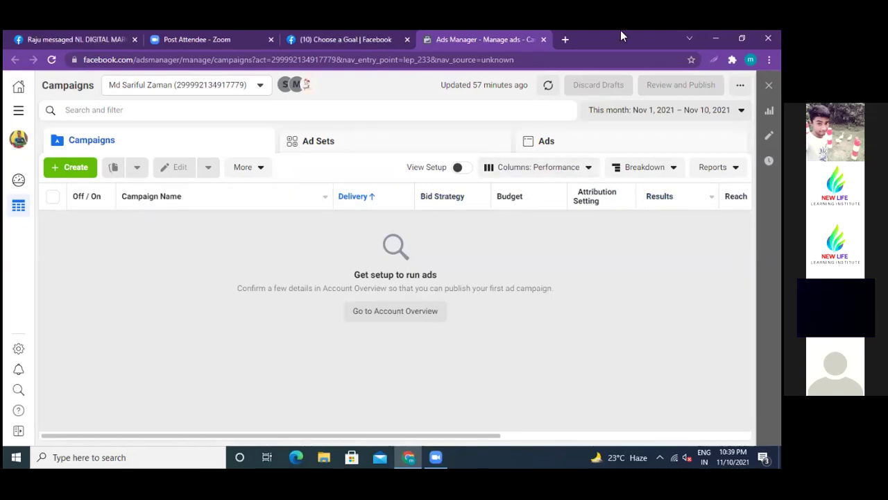
{"action": "left_click", "coordinate": [589, 170]}
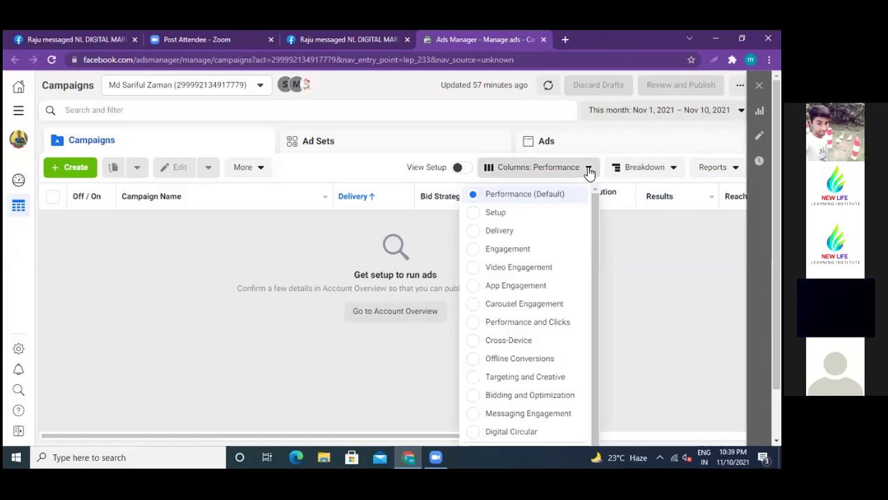
{"action": "left_click", "coordinate": [640, 259]}
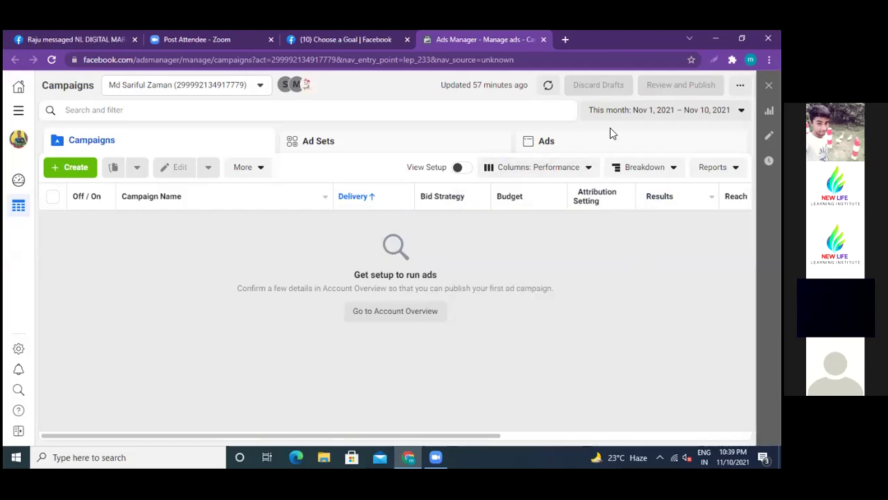
Open the column customization for the campaigns table and review the list of selected columns
{"action": "left_click", "coordinate": [588, 169]}
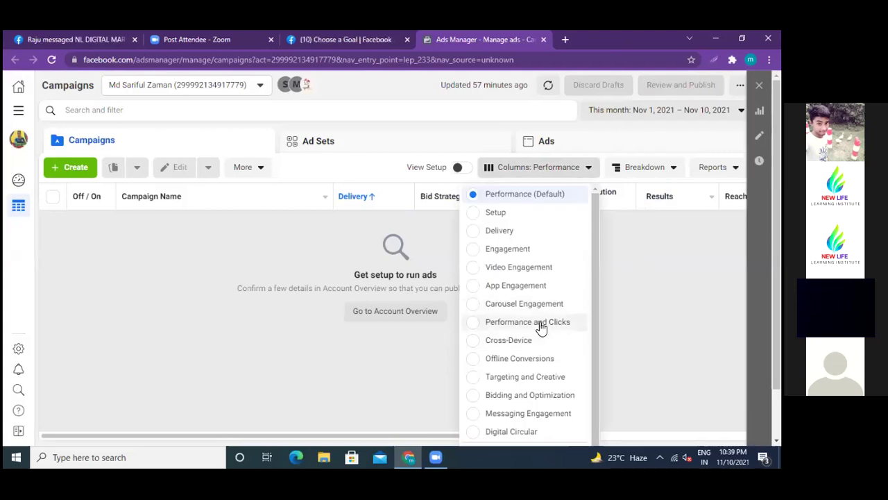
{"action": "scroll", "coordinate": [539, 326], "scroll_direction": "down", "scroll_amount": 1}
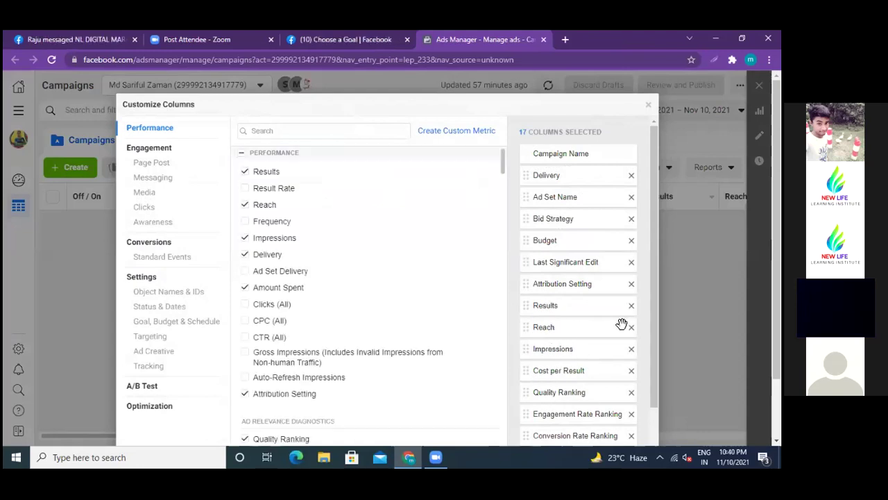
{"action": "scroll", "coordinate": [621, 324], "scroll_direction": "down", "scroll_amount": 1}
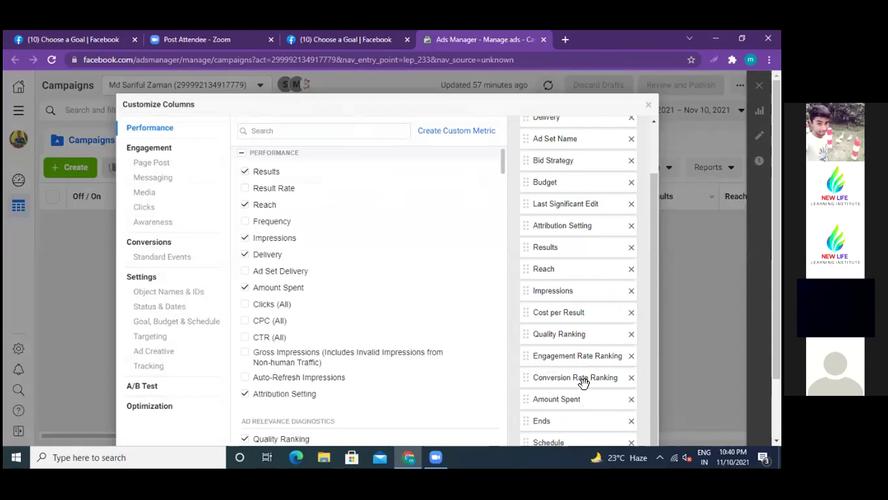
{"action": "scroll", "coordinate": [588, 374], "scroll_direction": "down", "scroll_amount": 1}
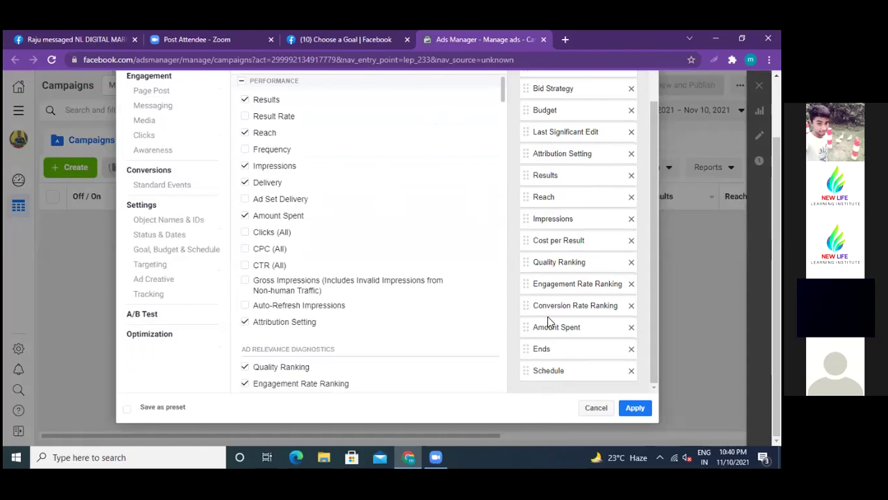
{"action": "scroll", "coordinate": [549, 306], "scroll_direction": "up", "scroll_amount": 1}
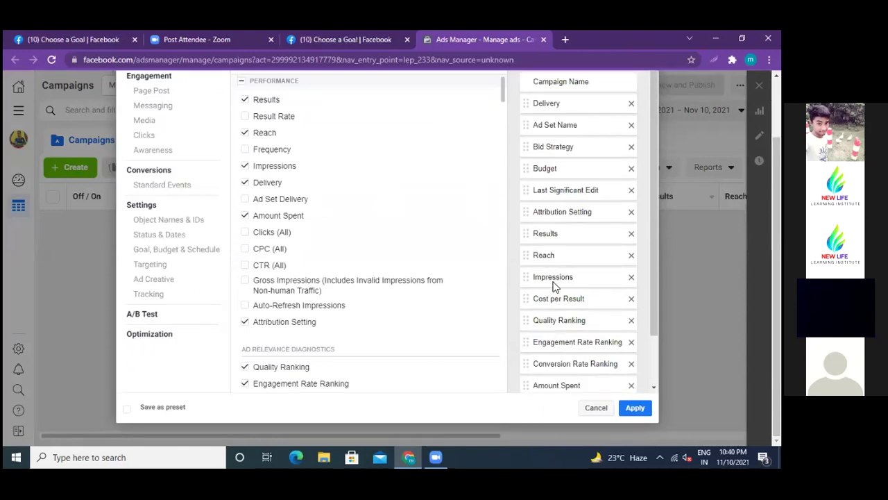
{"action": "scroll", "coordinate": [555, 287], "scroll_direction": "up", "scroll_amount": 1}
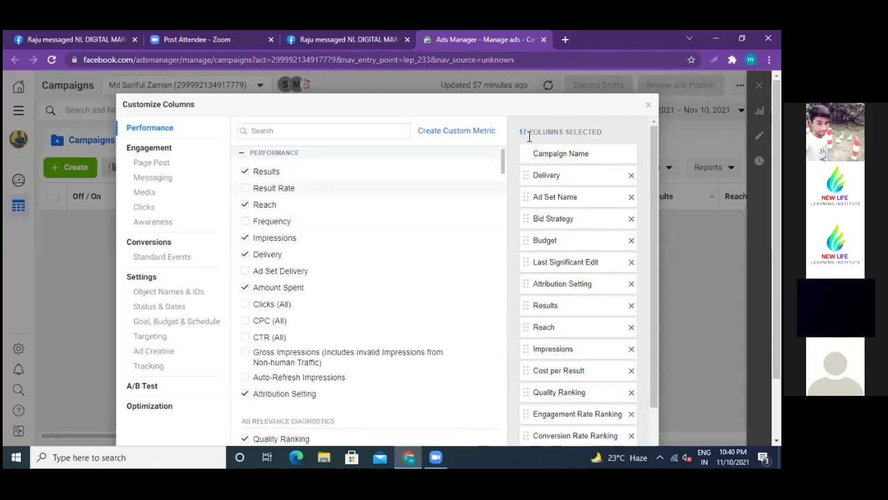
Examine the available performance, engagement, messaging, media and click metrics offered as campaign table columns
{"action": "scroll", "coordinate": [378, 208], "scroll_direction": "down", "scroll_amount": 1}
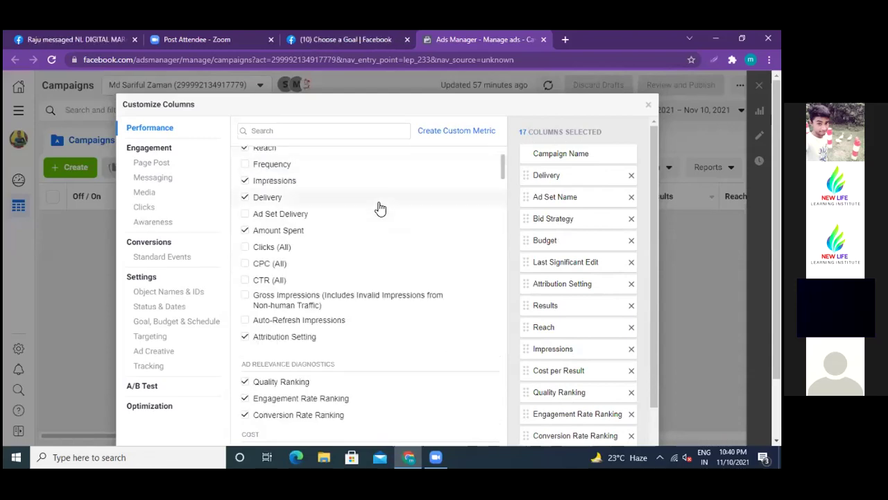
{"action": "scroll", "coordinate": [377, 220], "scroll_direction": "down", "scroll_amount": 5}
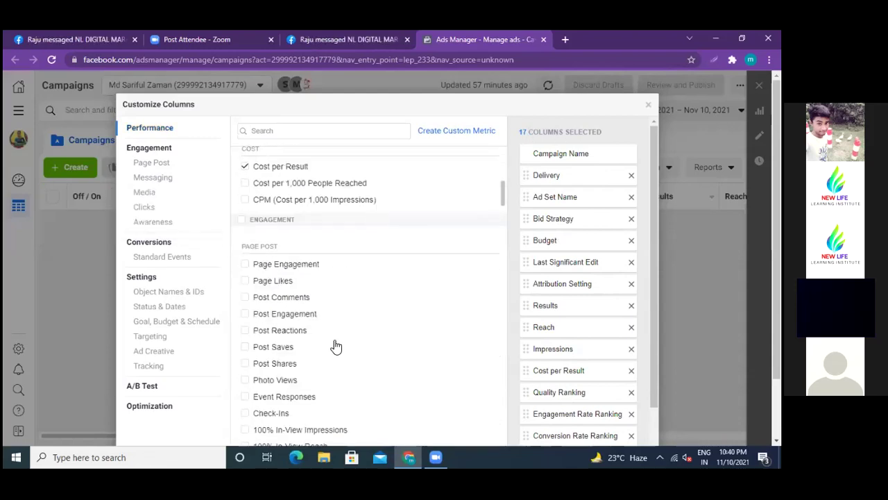
{"action": "scroll", "coordinate": [334, 345], "scroll_direction": "down", "scroll_amount": 2}
{"action": "scroll", "coordinate": [336, 345], "scroll_direction": "down", "scroll_amount": 4}
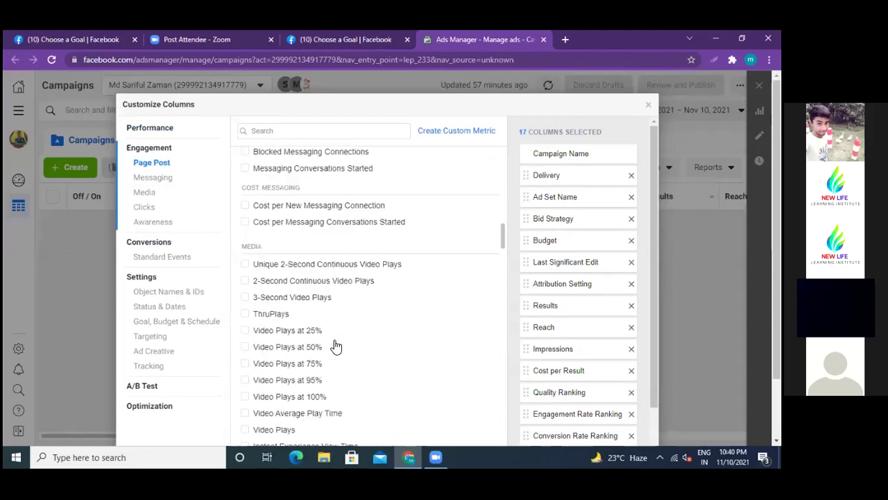
{"action": "scroll", "coordinate": [335, 345], "scroll_direction": "down", "scroll_amount": 6}
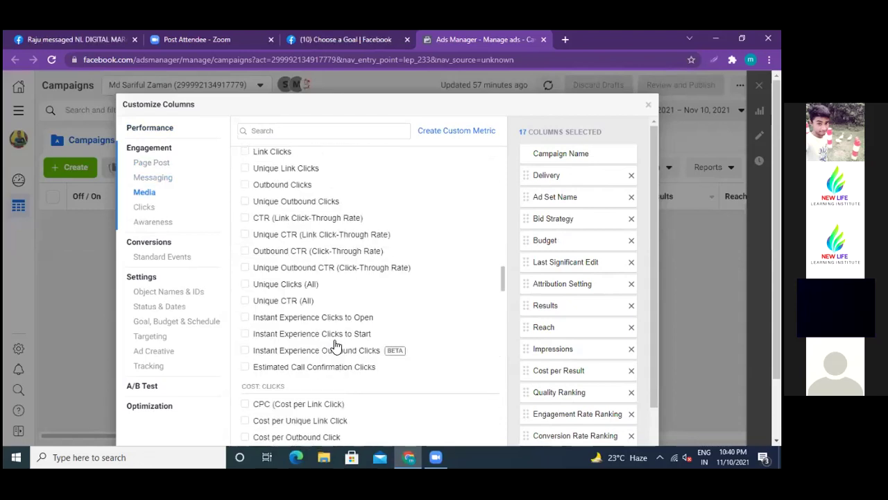
{"action": "scroll", "coordinate": [335, 344], "scroll_direction": "up", "scroll_amount": 5}
{"action": "scroll", "coordinate": [336, 345], "scroll_direction": "up", "scroll_amount": 5}
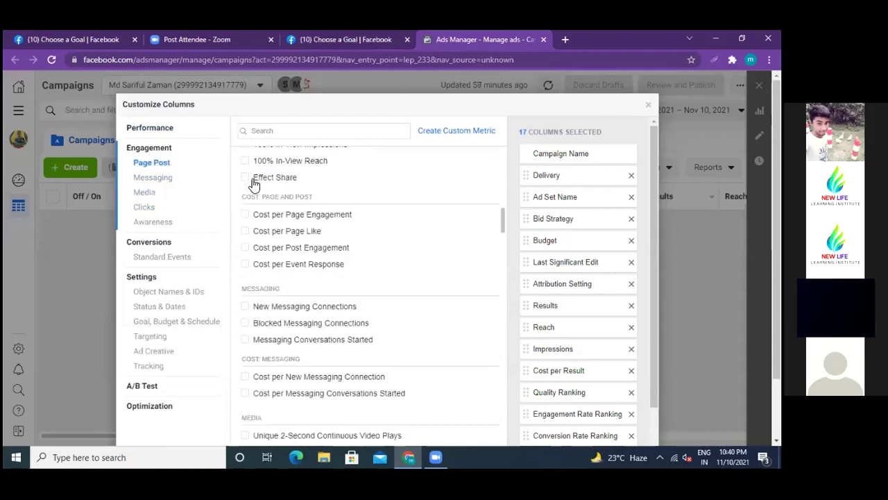
{"action": "scroll", "coordinate": [254, 184], "scroll_direction": "up", "scroll_amount": 10}
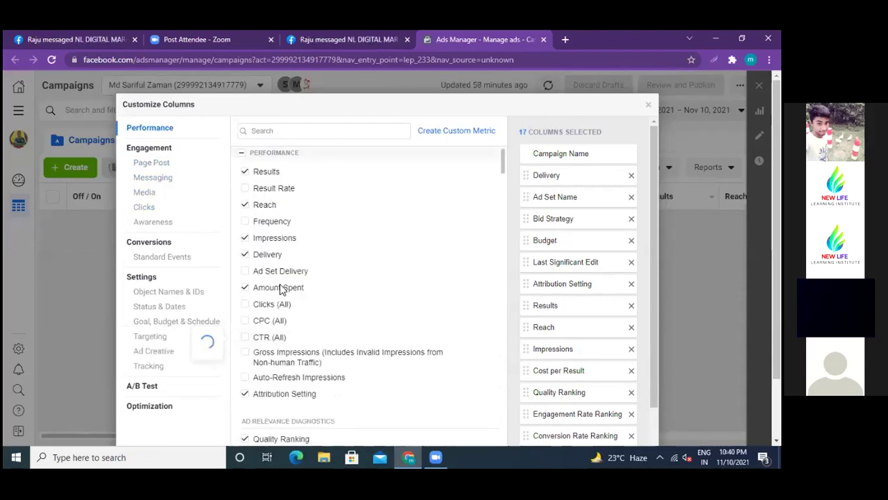
Add the Frequency, CTR (All), CPC (All) and Clicks (All) performance metrics to the selected columns
{"action": "left_click", "coordinate": [268, 221]}
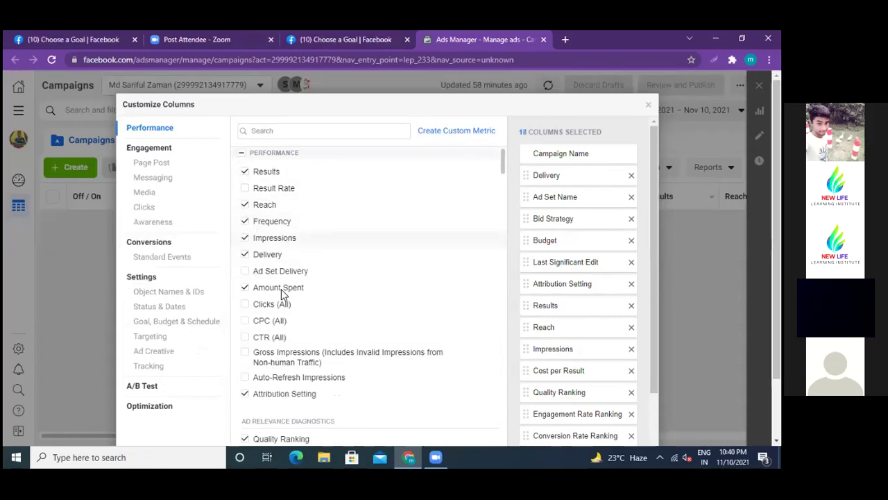
{"action": "left_click", "coordinate": [244, 338]}
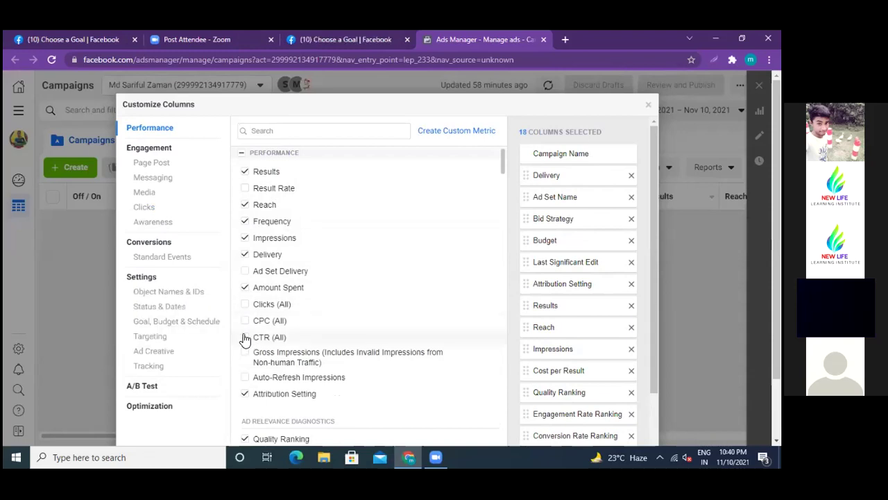
{"action": "left_click", "coordinate": [245, 321]}
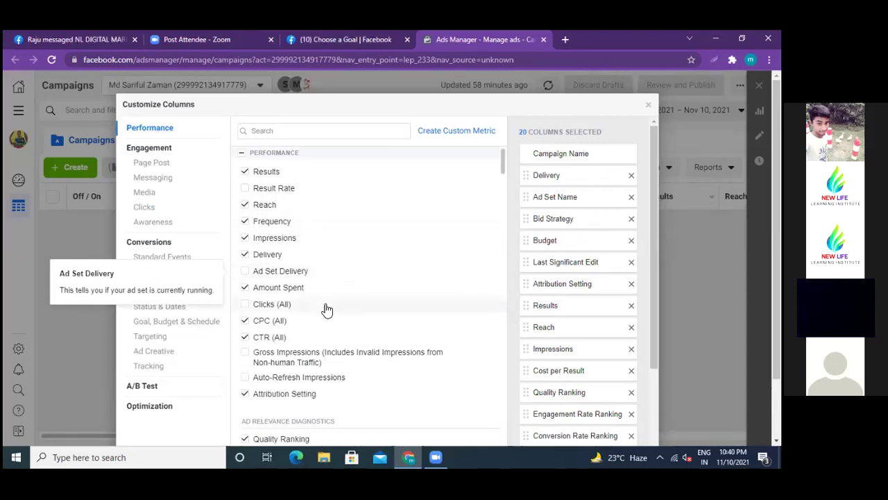
{"action": "left_click", "coordinate": [245, 305]}
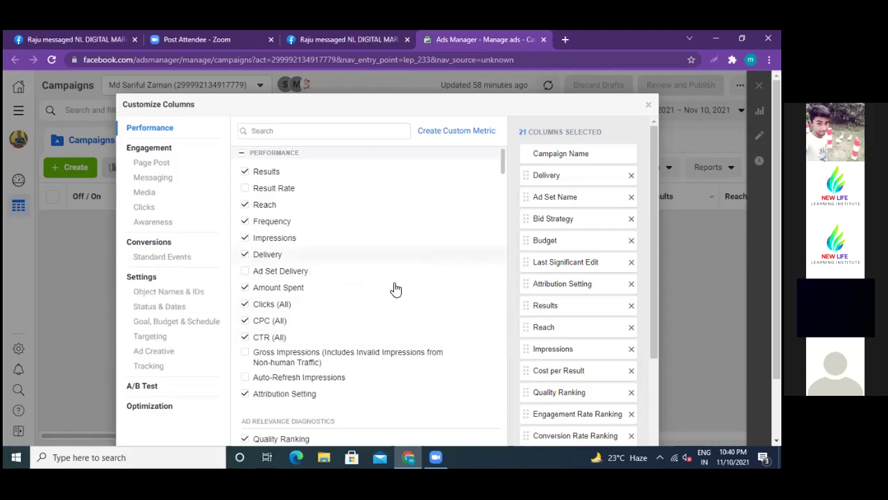
Add the cost metrics Cost per 1,000 People Reached and CPM (Cost per 1,000 Impressions) to the selected columns
{"action": "scroll", "coordinate": [396, 290], "scroll_direction": "down", "scroll_amount": 2}
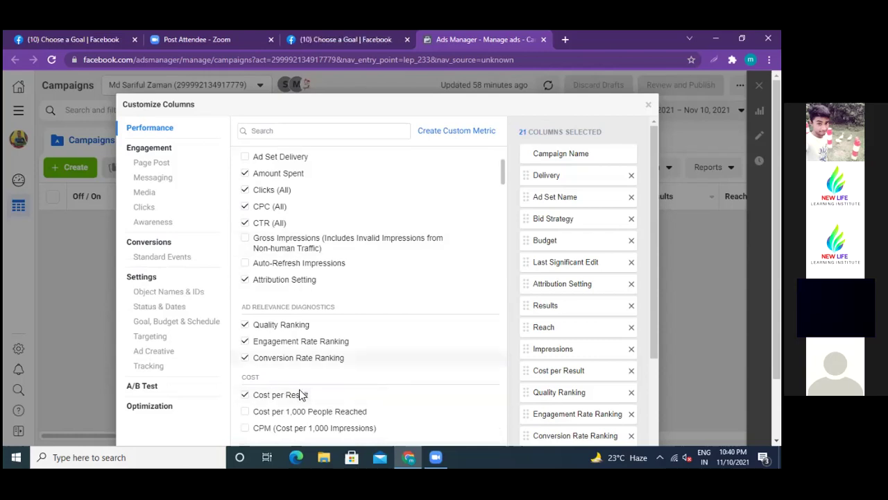
{"action": "mouse_move", "coordinate": [267, 364]}
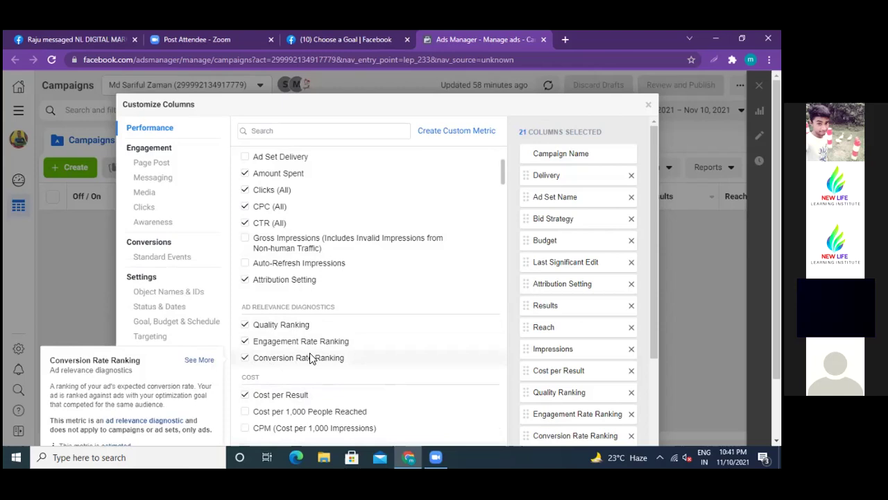
{"action": "scroll", "coordinate": [310, 358], "scroll_direction": "down", "scroll_amount": 2}
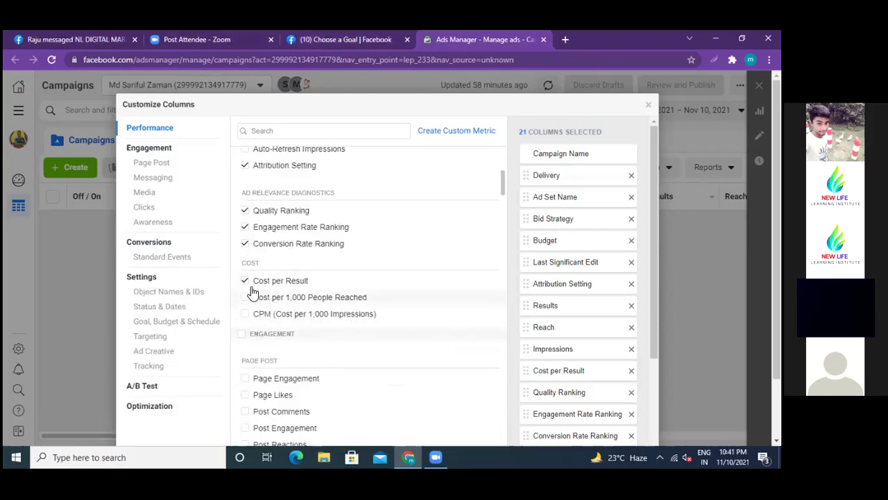
{"action": "mouse_move", "coordinate": [251, 289]}
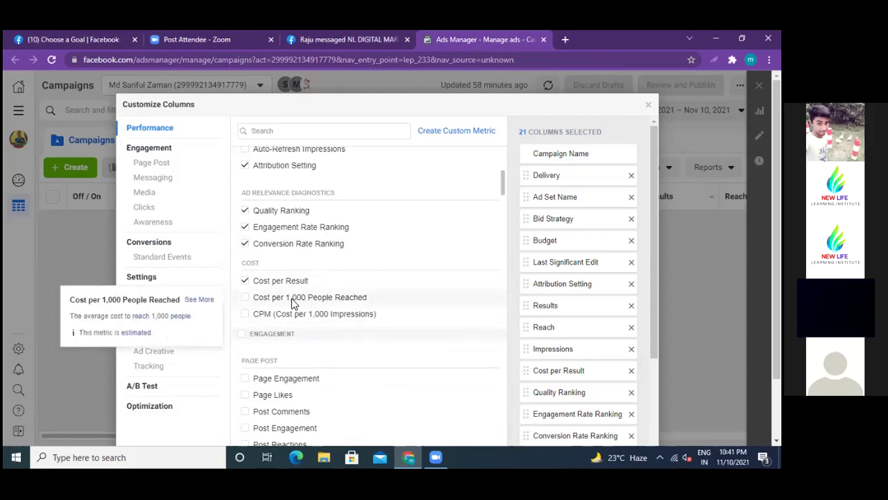
{"action": "left_click", "coordinate": [245, 298]}
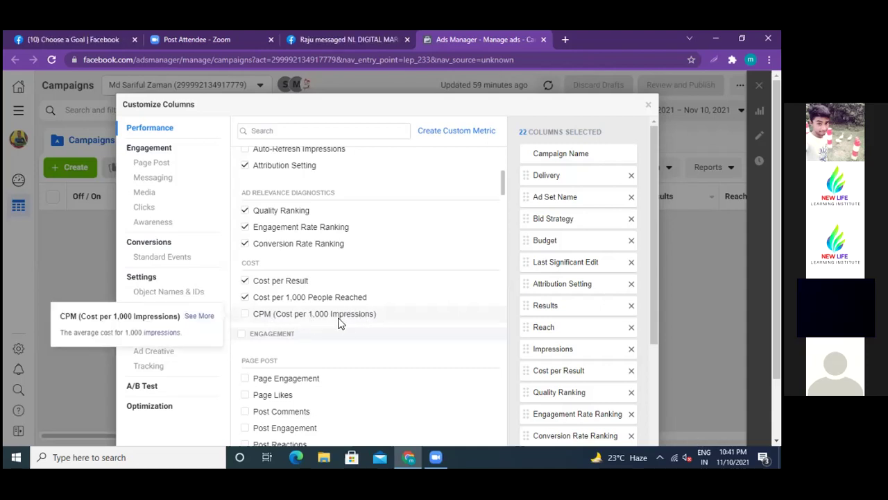
{"action": "left_click", "coordinate": [251, 316]}
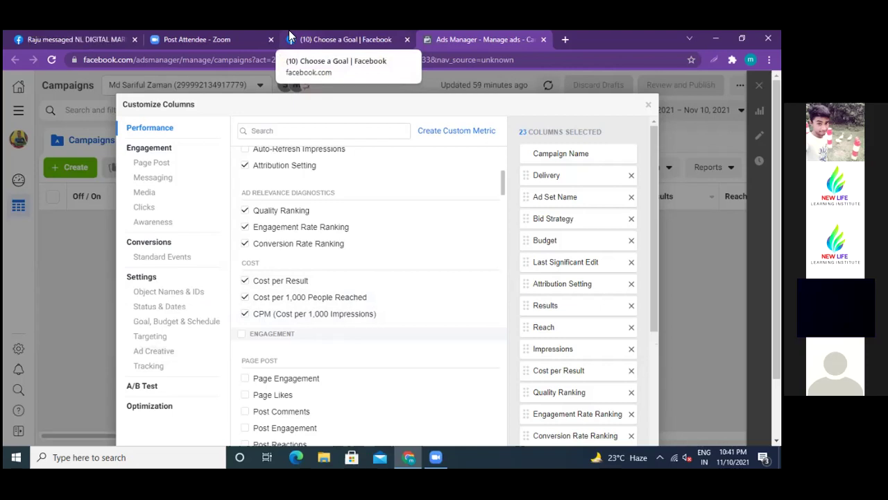
Switch to the page's ad creation tab, close the chat window and the Zoom tab, and return to the Facebook home feed
{"action": "left_click", "coordinate": [75, 41]}
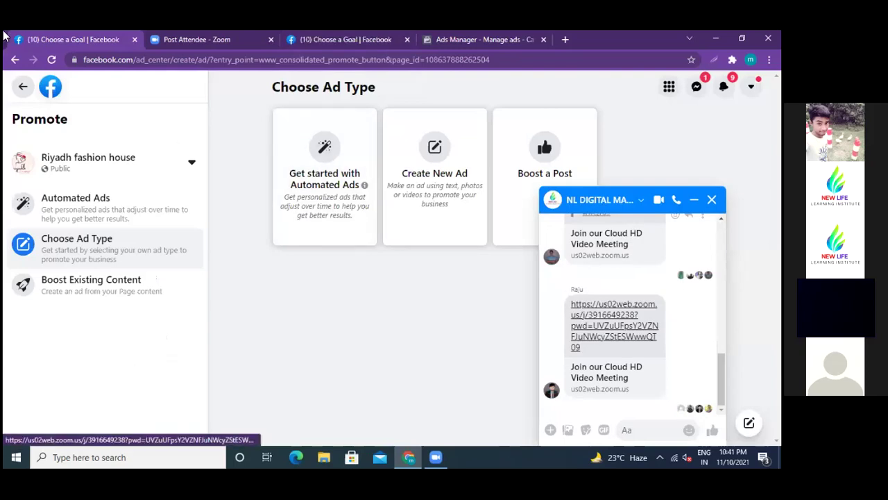
{"action": "key", "text": "Escape"}
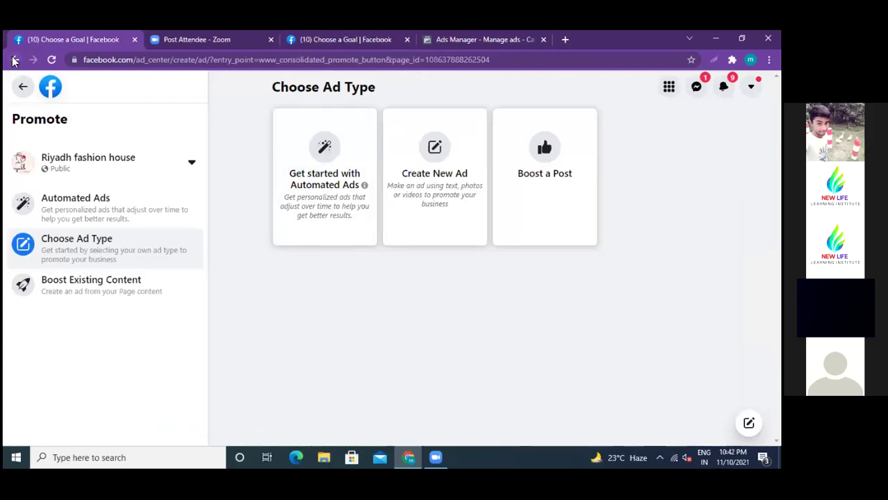
{"action": "left_click", "coordinate": [14, 61]}
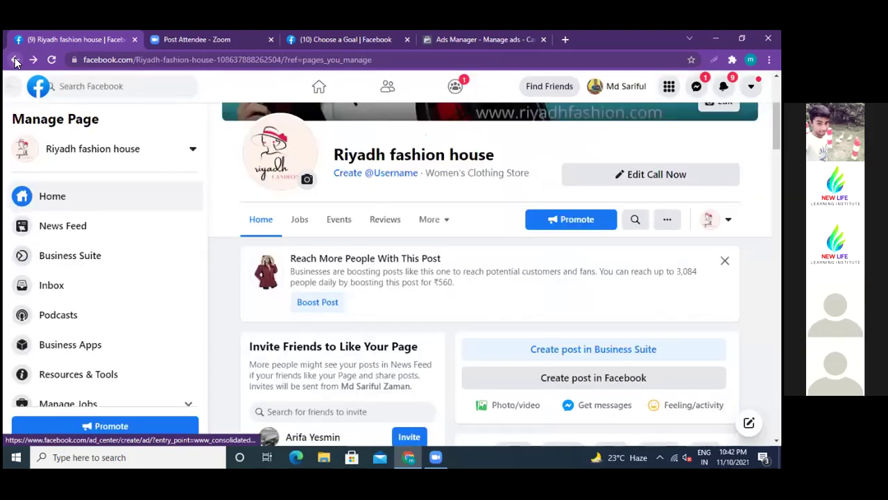
{"action": "left_click", "coordinate": [15, 61]}
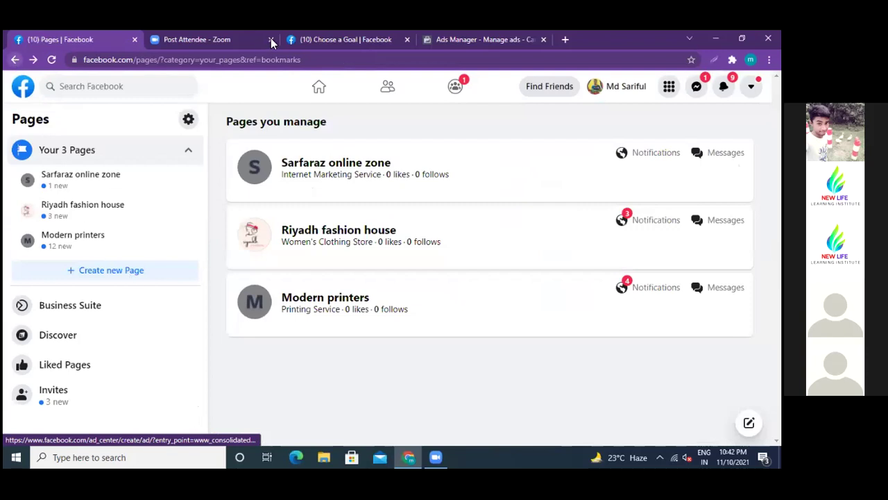
{"action": "key", "text": "alt+Left"}
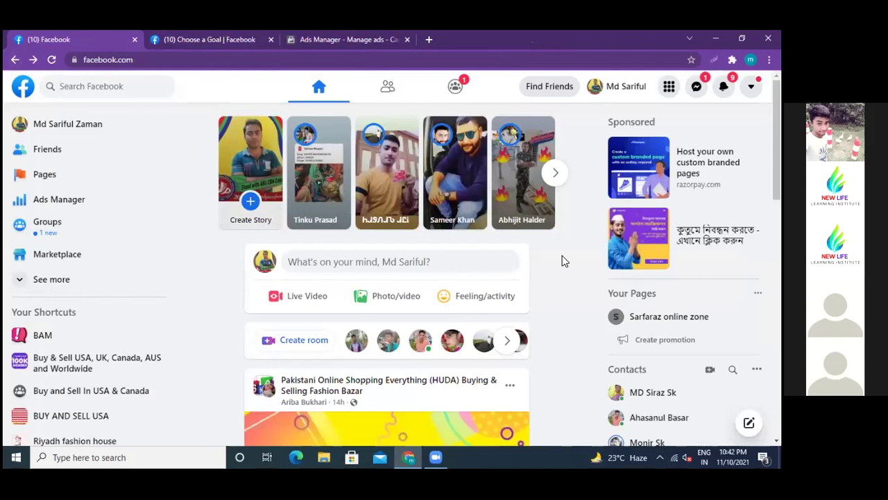
Examine the sponsored Riyadh fashion house ad preview and the group post above it in the home feed
{"action": "scroll", "coordinate": [562, 261], "scroll_direction": "down", "scroll_amount": 2}
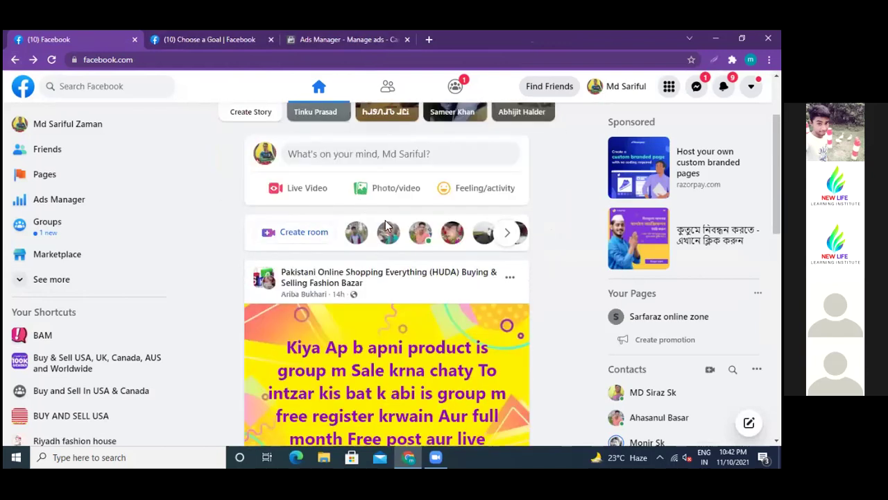
{"action": "scroll", "coordinate": [576, 225], "scroll_direction": "down", "scroll_amount": 2}
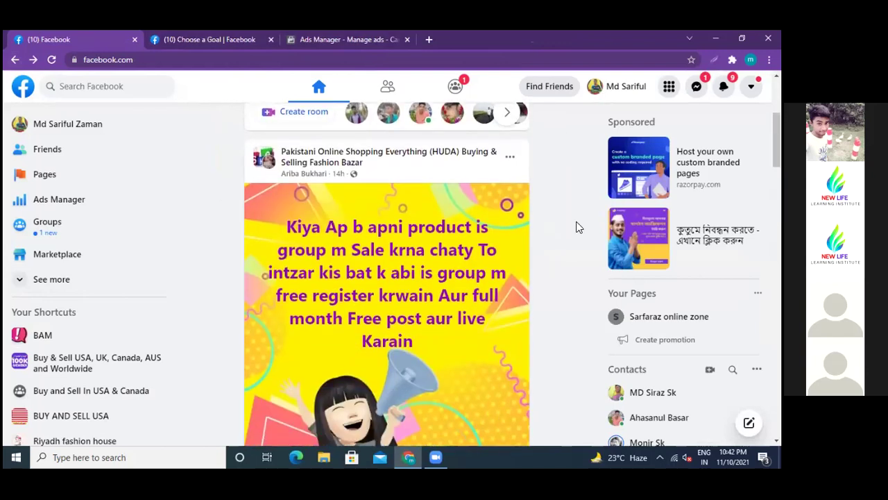
{"action": "scroll", "coordinate": [576, 225], "scroll_direction": "down", "scroll_amount": 5}
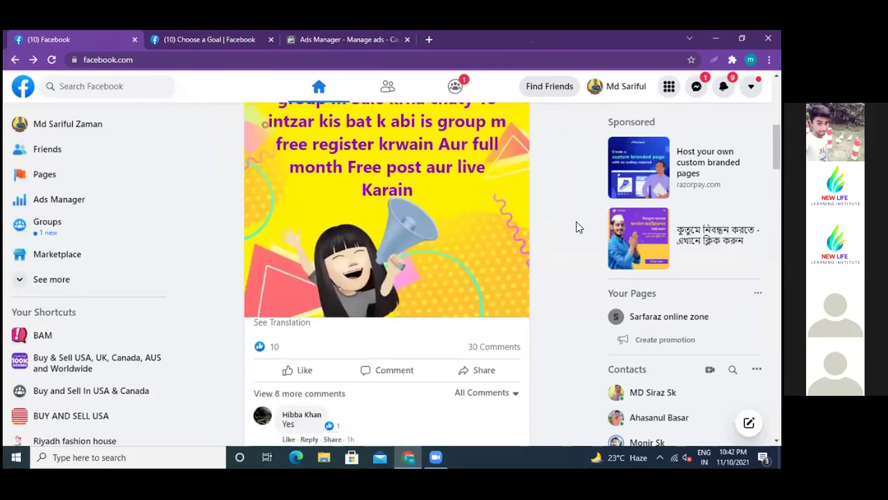
{"action": "scroll", "coordinate": [576, 226], "scroll_direction": "down", "scroll_amount": 2}
{"action": "scroll", "coordinate": [576, 226], "scroll_direction": "down", "scroll_amount": 1}
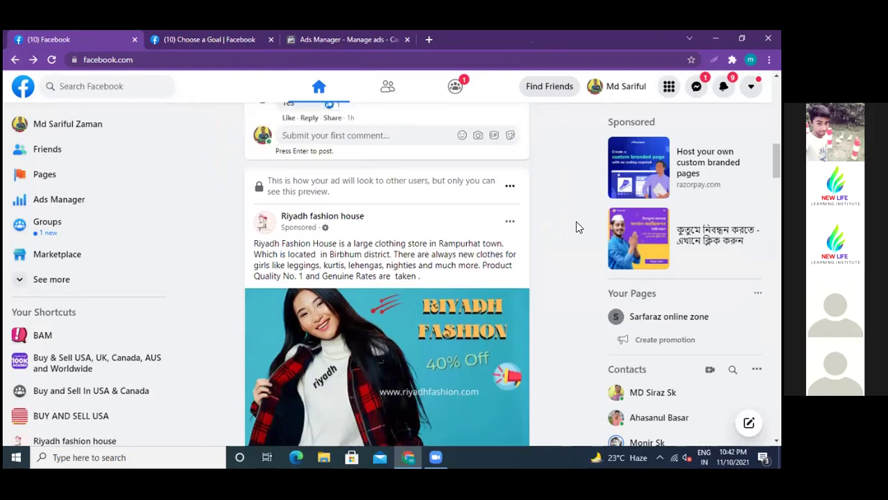
{"action": "scroll", "coordinate": [575, 227], "scroll_direction": "up", "scroll_amount": 6}
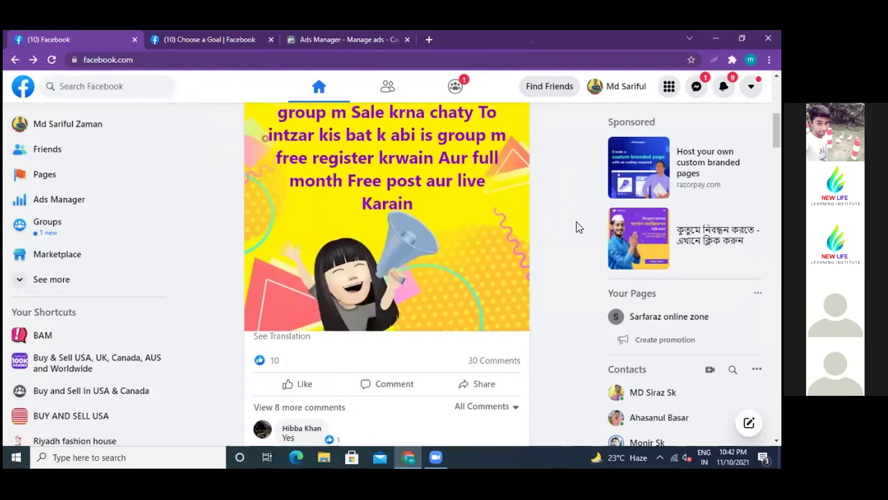
{"action": "scroll", "coordinate": [576, 227], "scroll_direction": "up", "scroll_amount": 2}
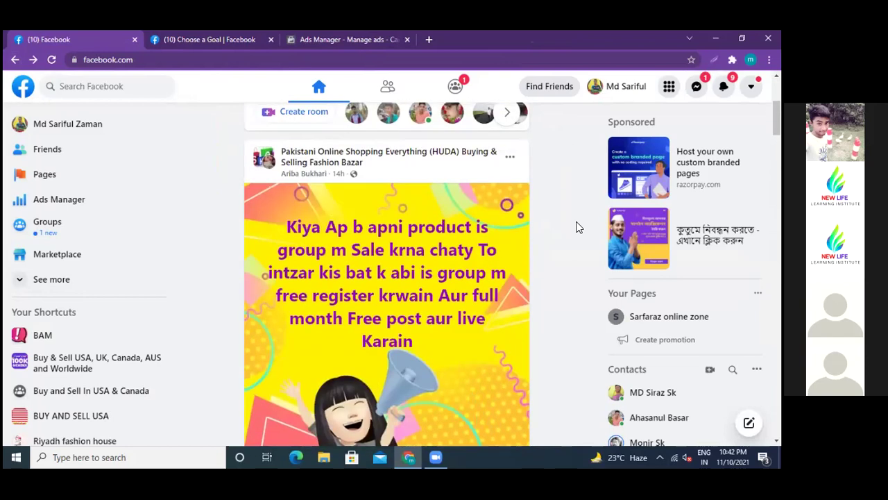
{"action": "scroll", "coordinate": [576, 227], "scroll_direction": "down", "scroll_amount": 3}
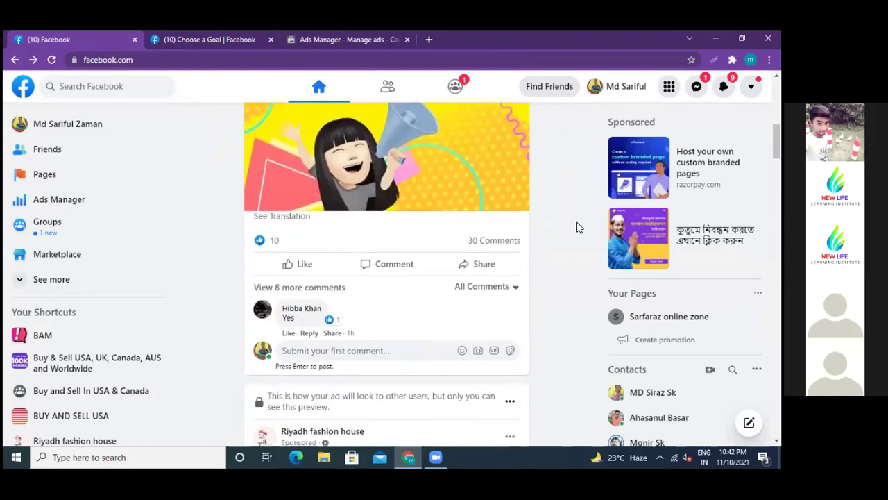
{"action": "scroll", "coordinate": [576, 227], "scroll_direction": "down", "scroll_amount": 2}
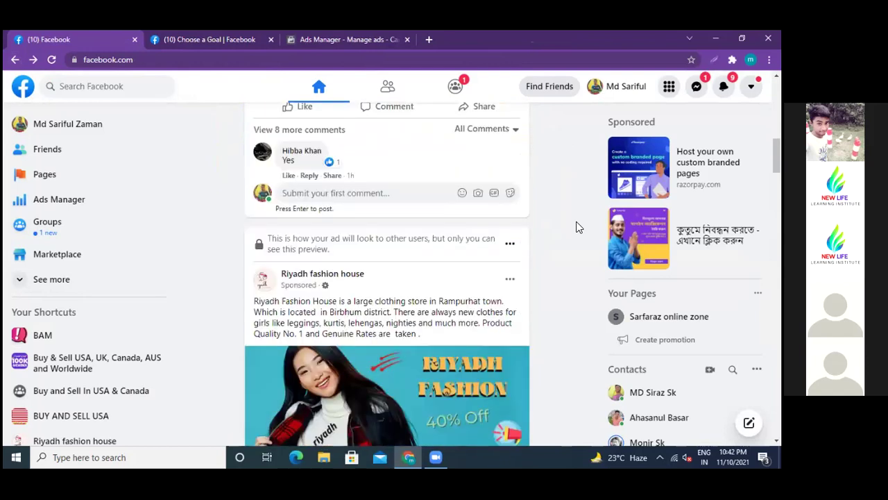
{"action": "scroll", "coordinate": [576, 227], "scroll_direction": "up", "scroll_amount": 4}
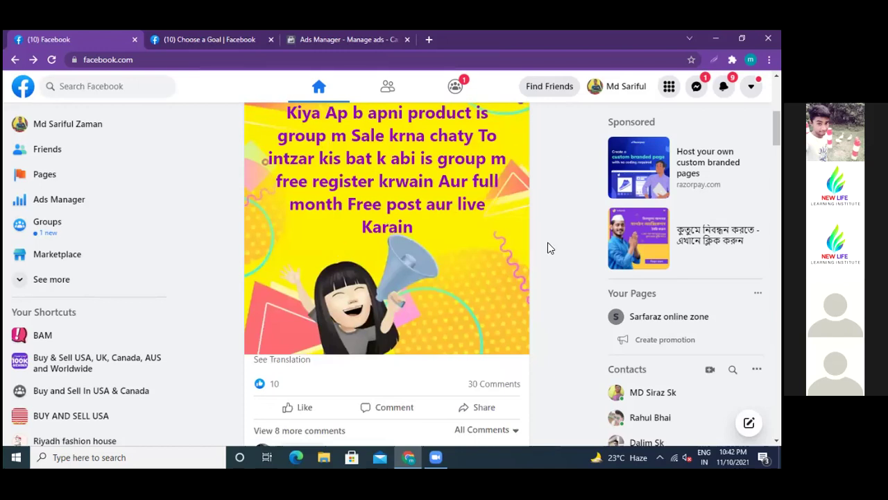
{"action": "scroll", "coordinate": [548, 244], "scroll_direction": "up", "scroll_amount": 2}
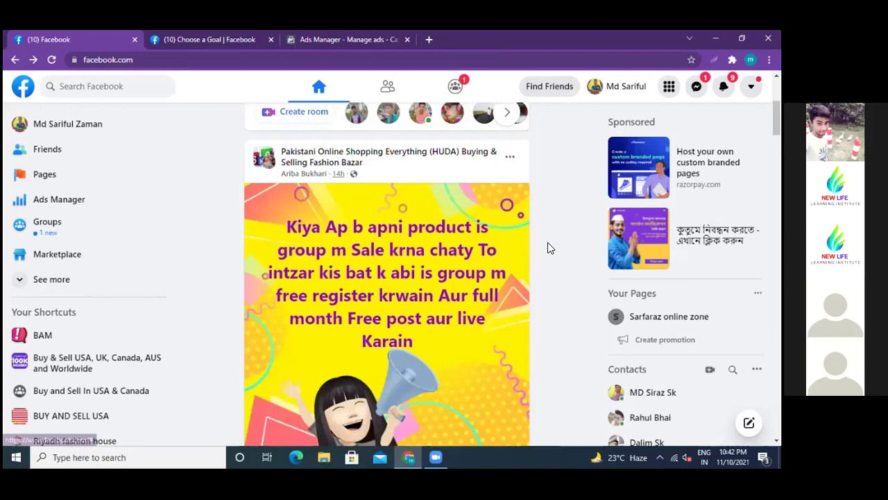
Examine the ad preview's call-to-action and the engagement details of the posts below it in the home feed
{"action": "scroll", "coordinate": [547, 243], "scroll_direction": "down", "scroll_amount": 3}
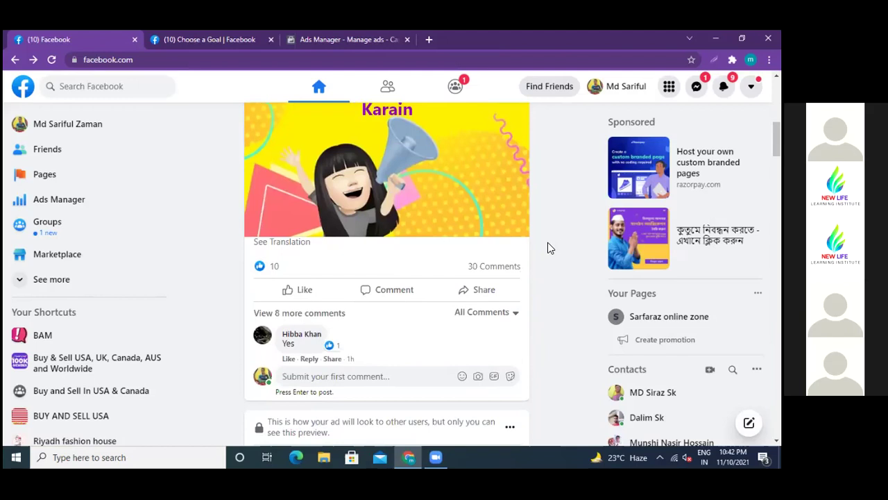
{"action": "scroll", "coordinate": [547, 242], "scroll_direction": "down", "scroll_amount": 4}
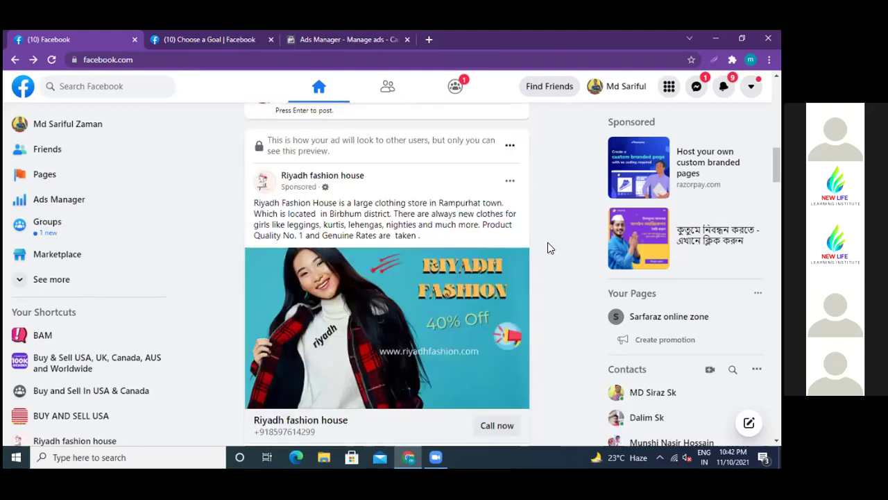
{"action": "scroll", "coordinate": [547, 243], "scroll_direction": "down", "scroll_amount": 3}
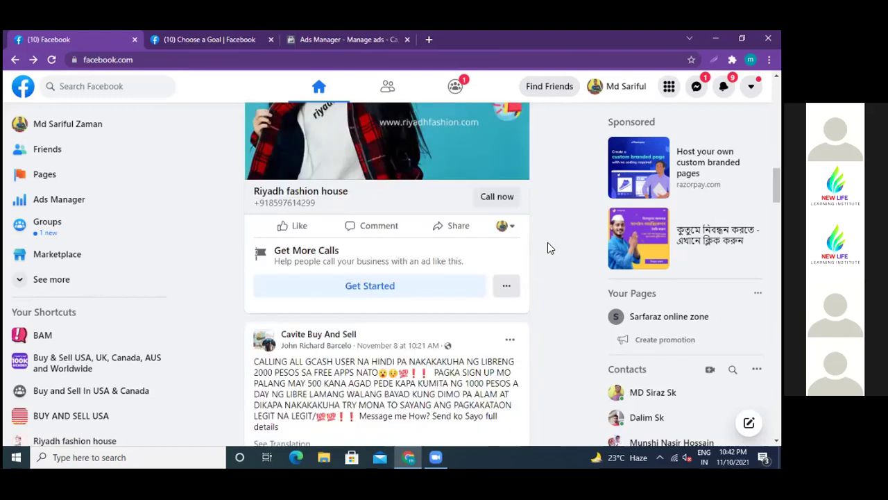
{"action": "scroll", "coordinate": [547, 242], "scroll_direction": "down", "scroll_amount": 1}
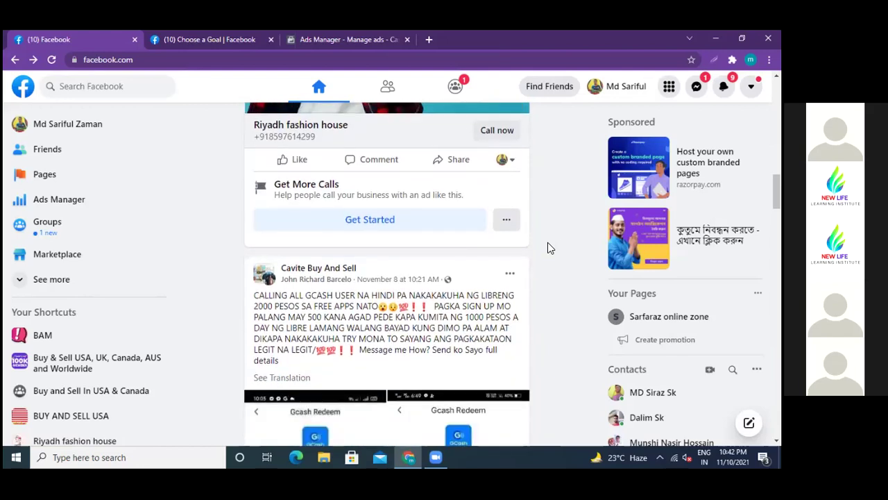
{"action": "scroll", "coordinate": [547, 248], "scroll_direction": "down", "scroll_amount": 2}
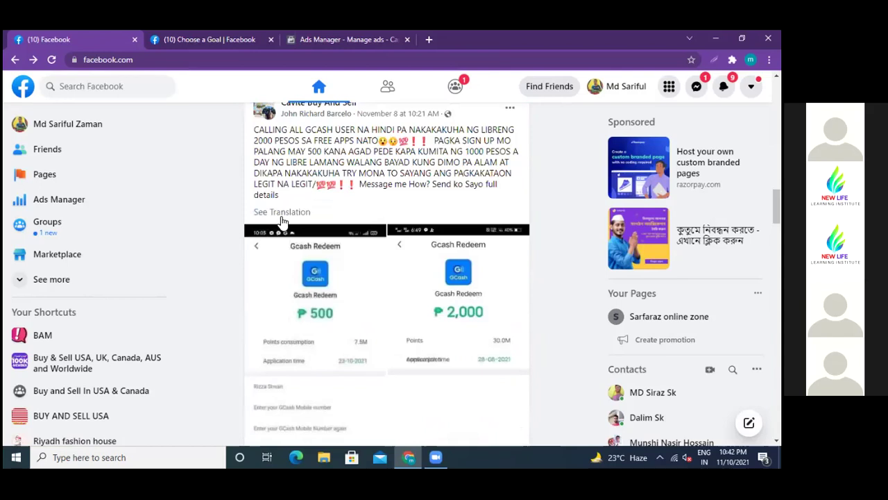
{"action": "scroll", "coordinate": [305, 191], "scroll_direction": "down", "scroll_amount": 5}
{"action": "scroll", "coordinate": [323, 191], "scroll_direction": "down", "scroll_amount": 1}
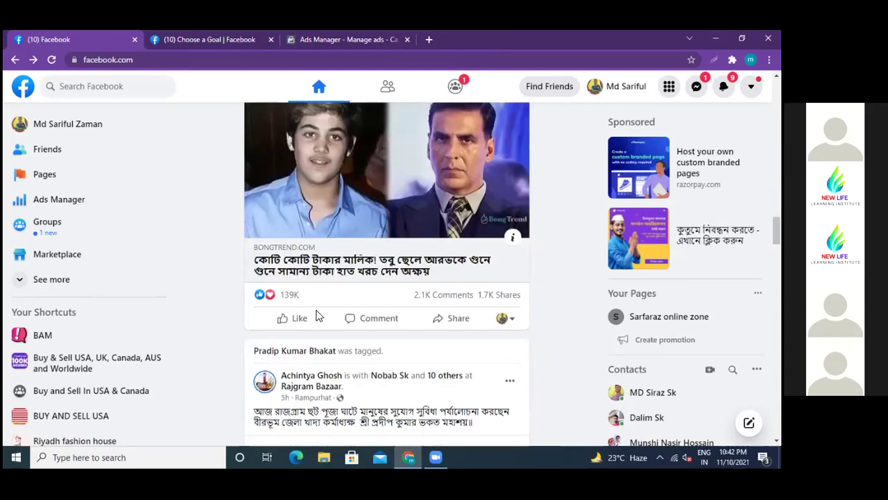
{"action": "scroll", "coordinate": [345, 322], "scroll_direction": "up", "scroll_amount": 1}
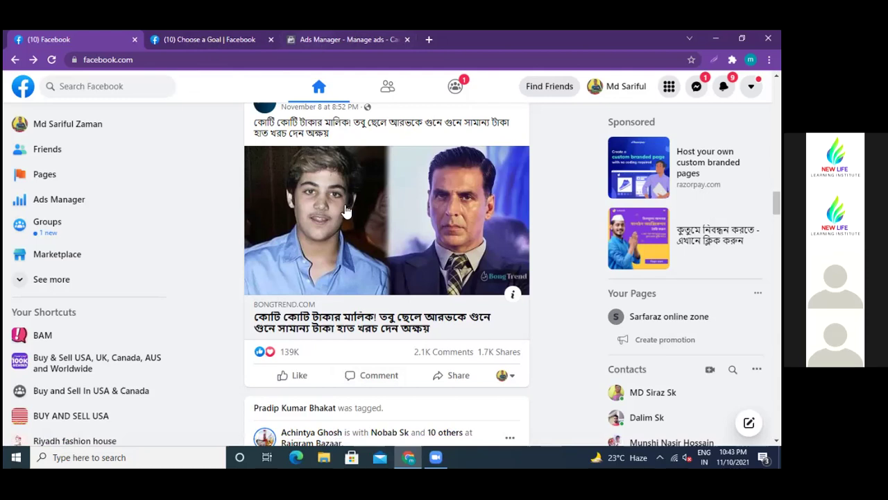
Recheck the selected columns in Ads Manager, and examine further page, boostable and suggested posts in the Facebook home feed
{"action": "left_click", "coordinate": [326, 39]}
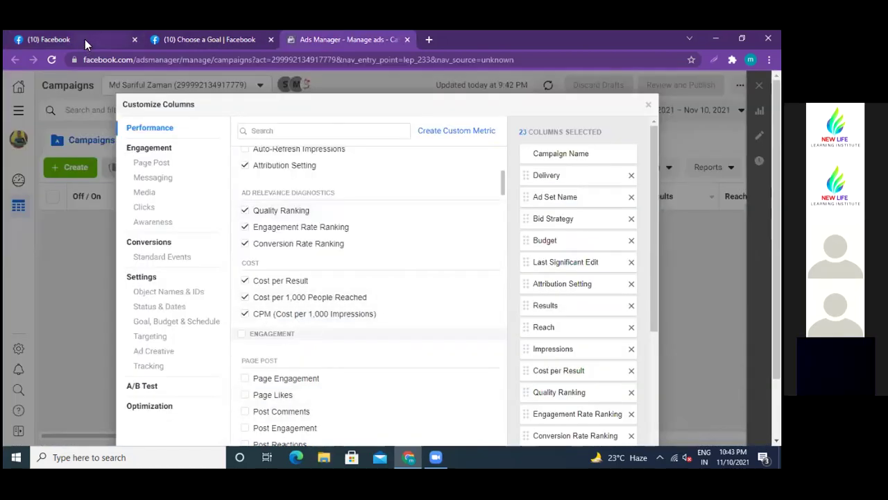
{"action": "key", "text": "ctrl+1"}
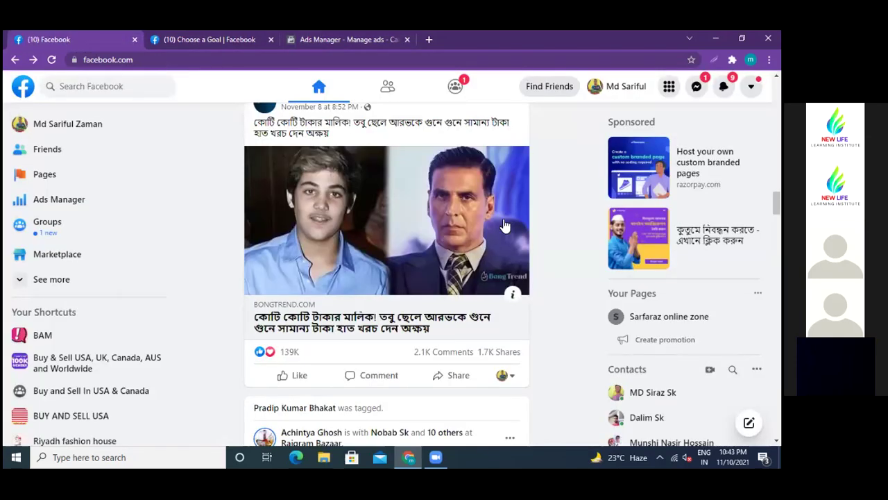
{"action": "scroll", "coordinate": [558, 218], "scroll_direction": "down", "scroll_amount": 2}
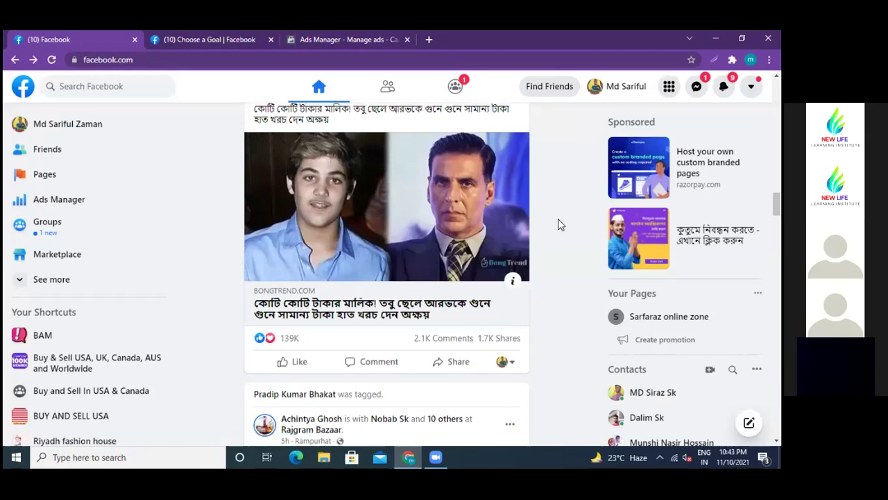
{"action": "scroll", "coordinate": [558, 219], "scroll_direction": "down", "scroll_amount": 1}
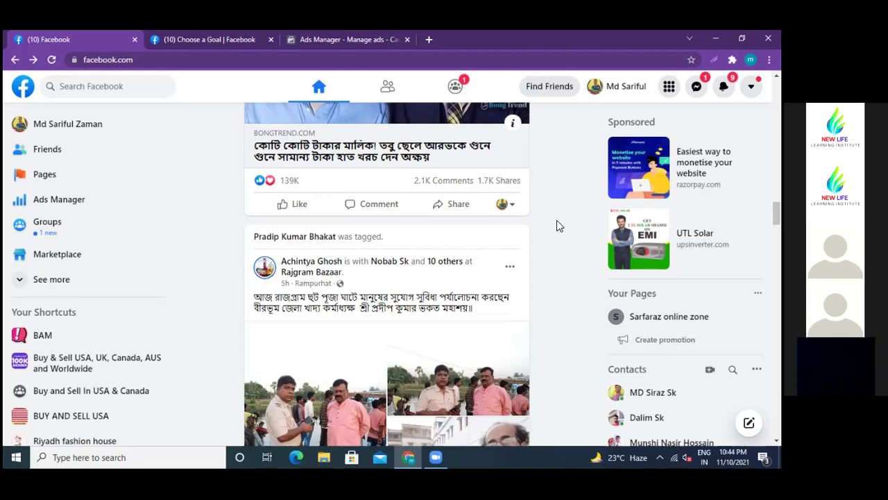
{"action": "scroll", "coordinate": [559, 225], "scroll_direction": "down", "scroll_amount": 5}
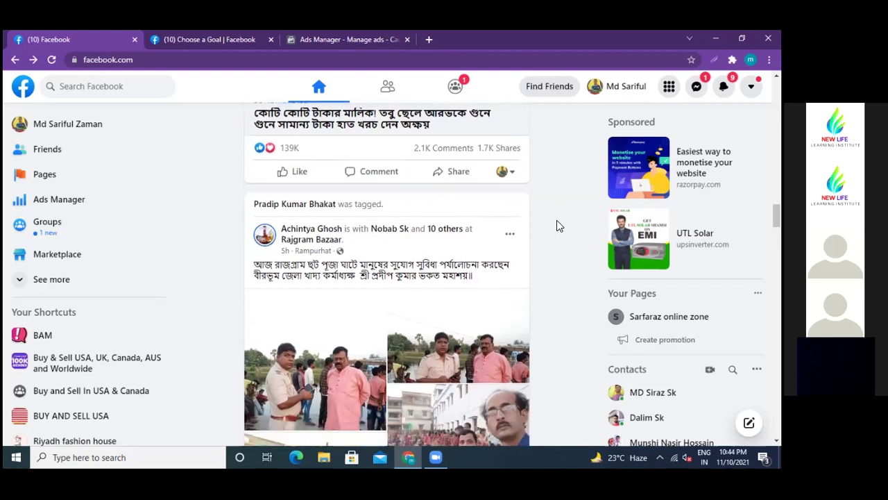
{"action": "scroll", "coordinate": [557, 222], "scroll_direction": "down", "scroll_amount": 1}
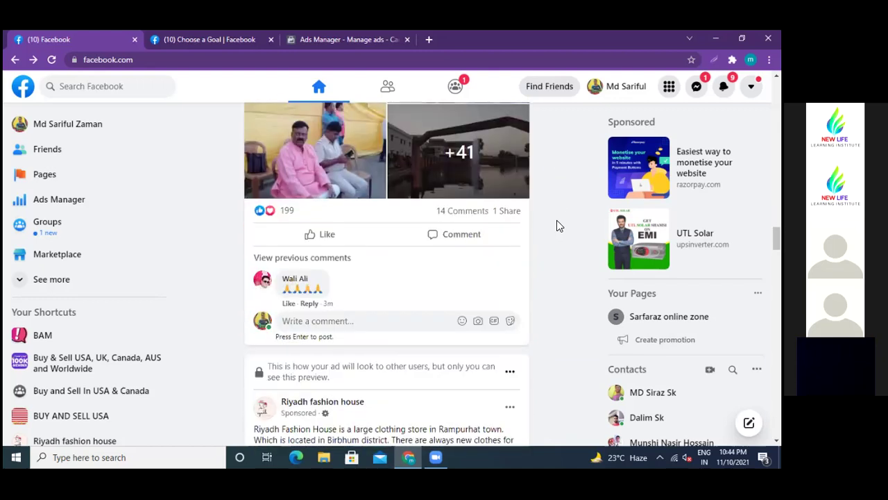
{"action": "scroll", "coordinate": [557, 222], "scroll_direction": "down", "scroll_amount": 1}
{"action": "scroll", "coordinate": [556, 222], "scroll_direction": "down", "scroll_amount": 6}
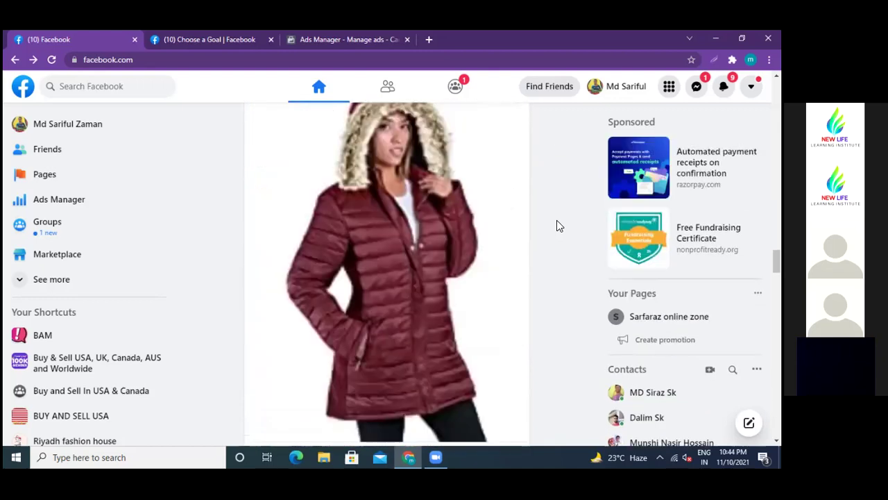
{"action": "scroll", "coordinate": [557, 226], "scroll_direction": "down", "scroll_amount": 4}
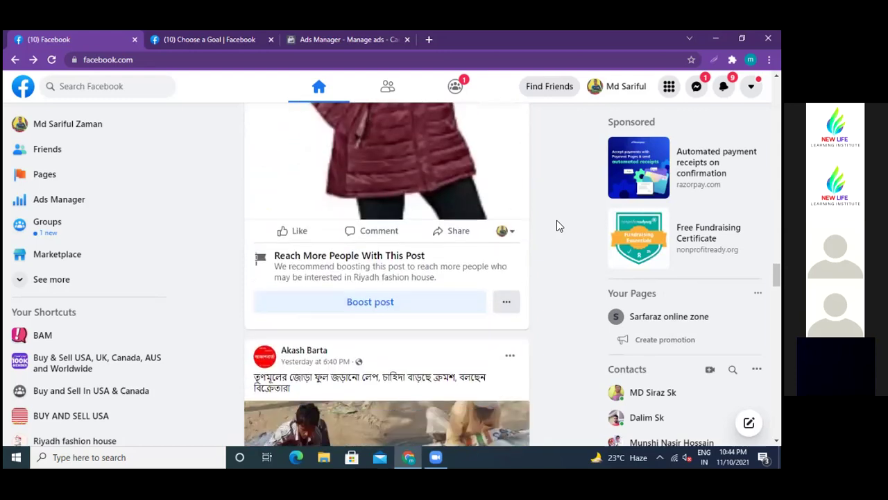
{"action": "scroll", "coordinate": [556, 225], "scroll_direction": "down", "scroll_amount": 2}
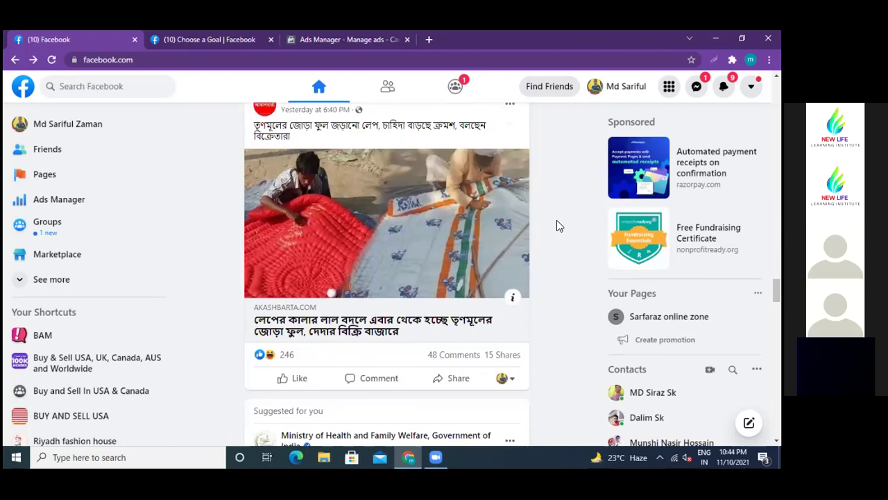
{"action": "scroll", "coordinate": [557, 225], "scroll_direction": "down", "scroll_amount": 4}
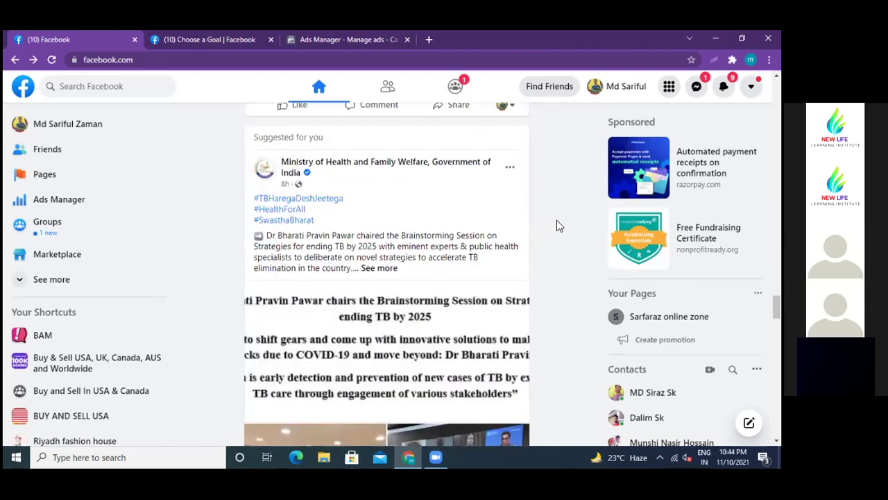
{"action": "scroll", "coordinate": [556, 226], "scroll_direction": "down", "scroll_amount": 6}
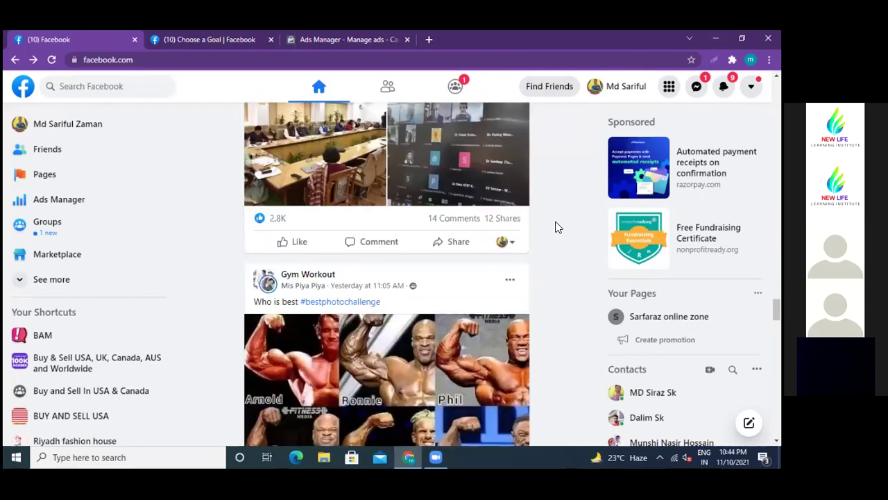
{"action": "scroll", "coordinate": [550, 218], "scroll_direction": "down", "scroll_amount": 6}
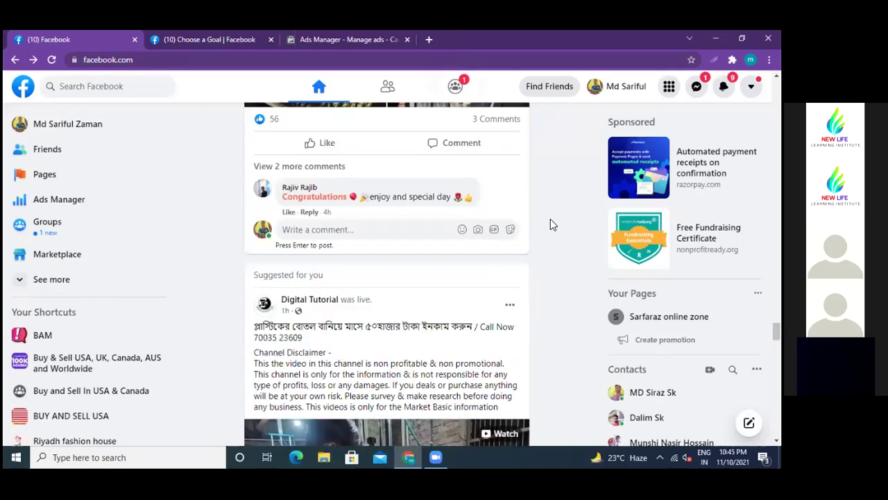
{"action": "scroll", "coordinate": [550, 219], "scroll_direction": "down", "scroll_amount": 3}
{"action": "scroll", "coordinate": [550, 224], "scroll_direction": "down", "scroll_amount": 2}
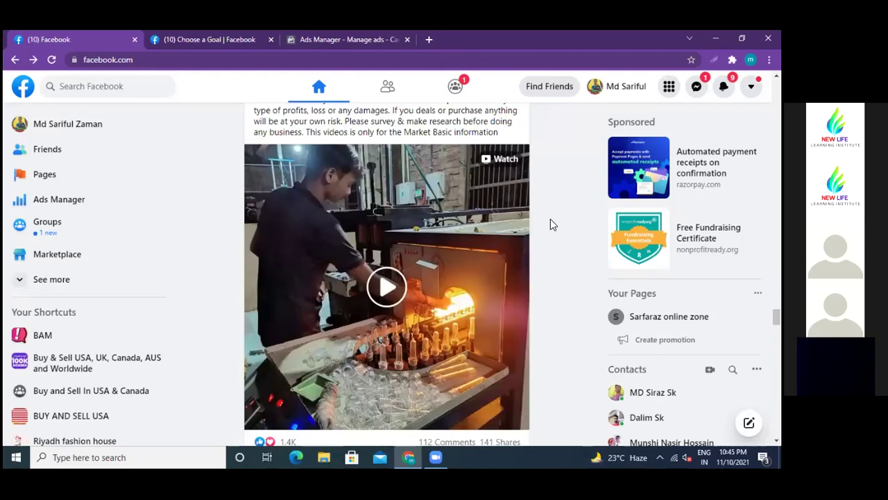
Find the sponsored Instarem ad in the home feed and highlight its text about receiving international payments
{"action": "scroll", "coordinate": [550, 224], "scroll_direction": "down", "scroll_amount": 10}
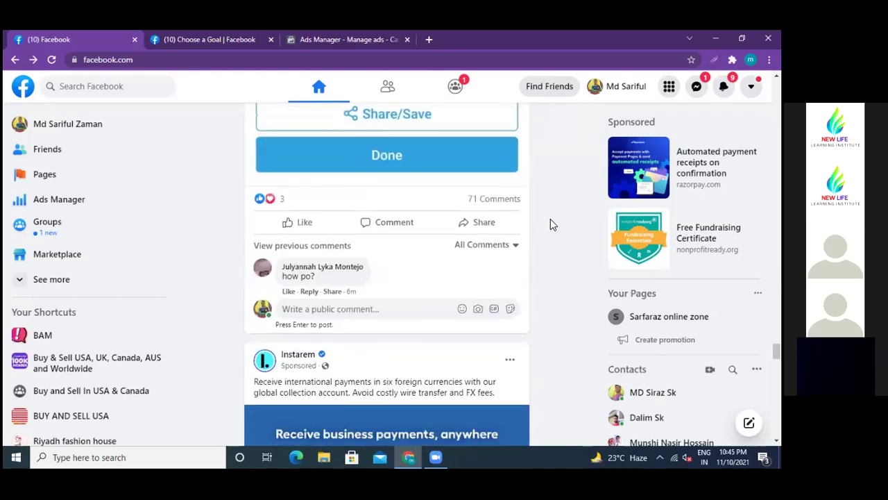
{"action": "scroll", "coordinate": [550, 218], "scroll_direction": "down", "scroll_amount": 3}
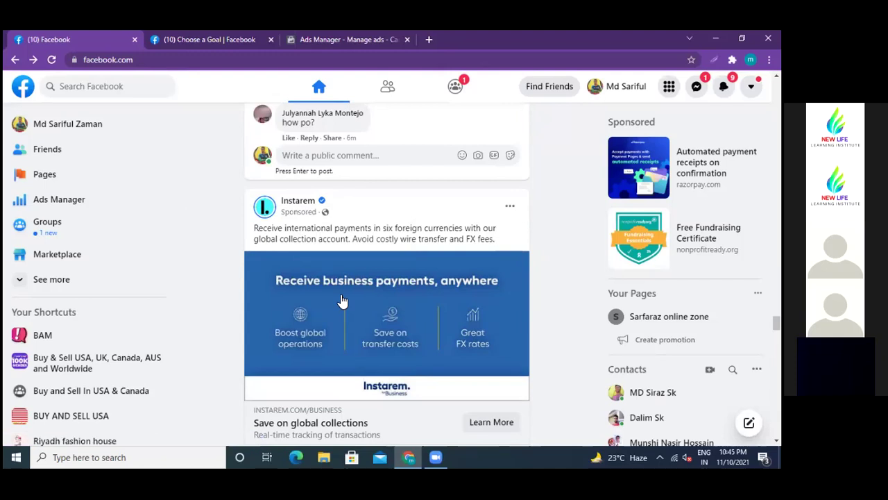
{"action": "scroll", "coordinate": [292, 277], "scroll_direction": "down", "scroll_amount": 1}
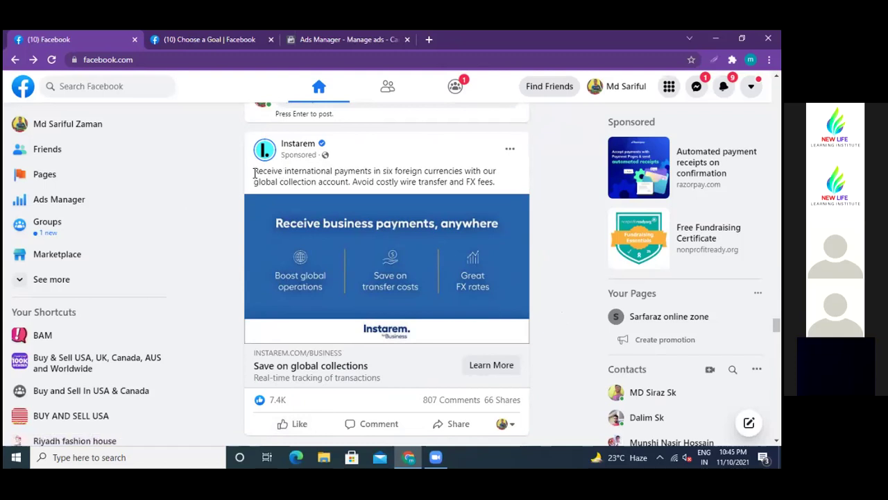
{"action": "left_click_drag", "start_coordinate": [254, 172], "coordinate": [506, 187]}
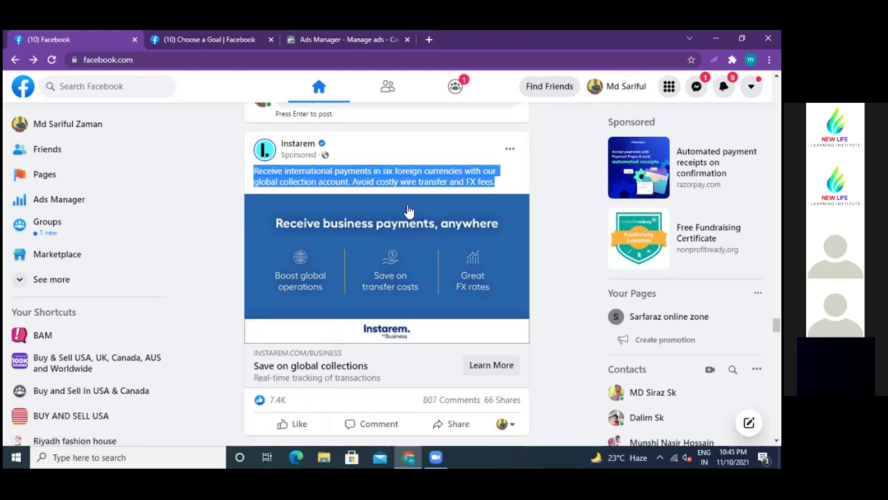
{"action": "left_click", "coordinate": [502, 187]}
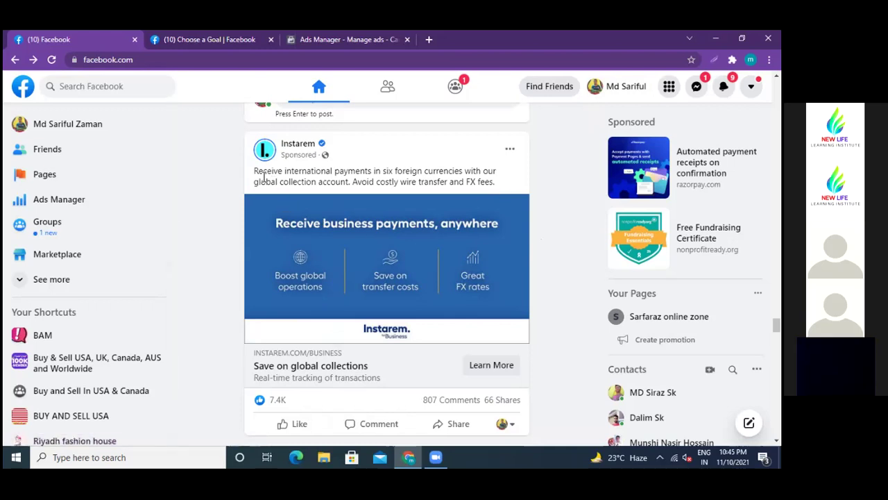
{"action": "left_click_drag", "start_coordinate": [255, 172], "coordinate": [491, 190]}
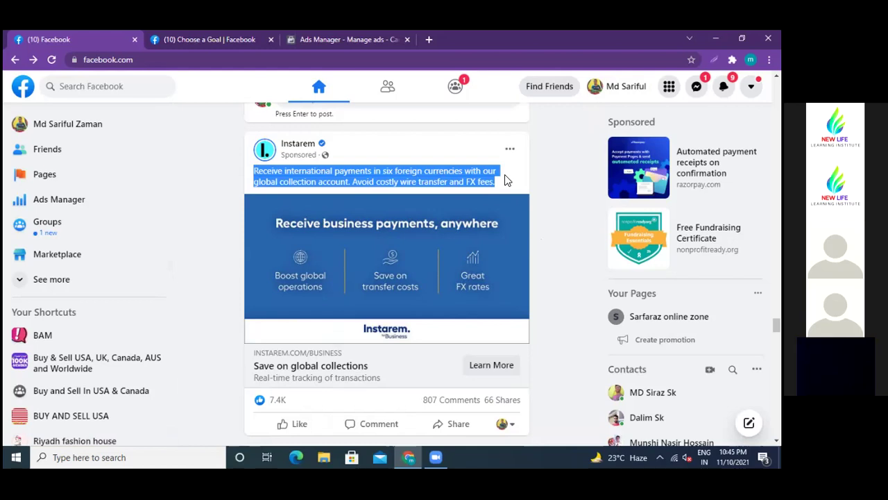
{"action": "left_click", "coordinate": [503, 185]}
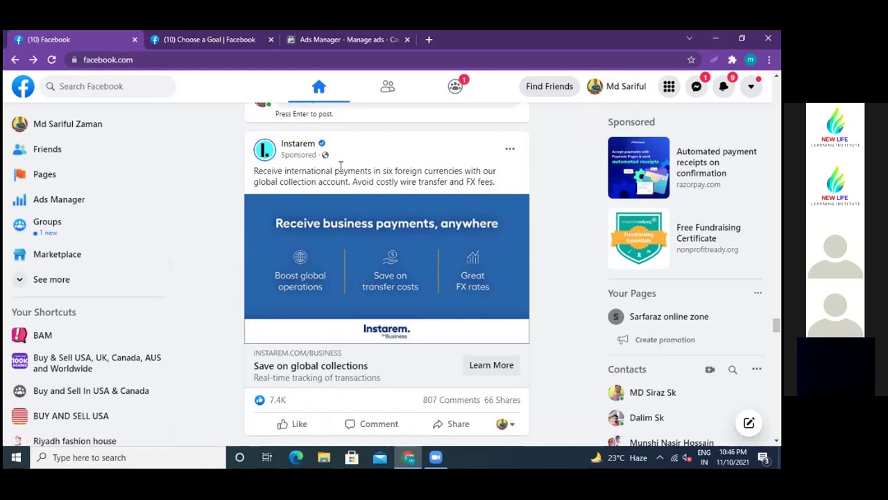
{"action": "left_click_drag", "start_coordinate": [255, 170], "coordinate": [510, 184]}
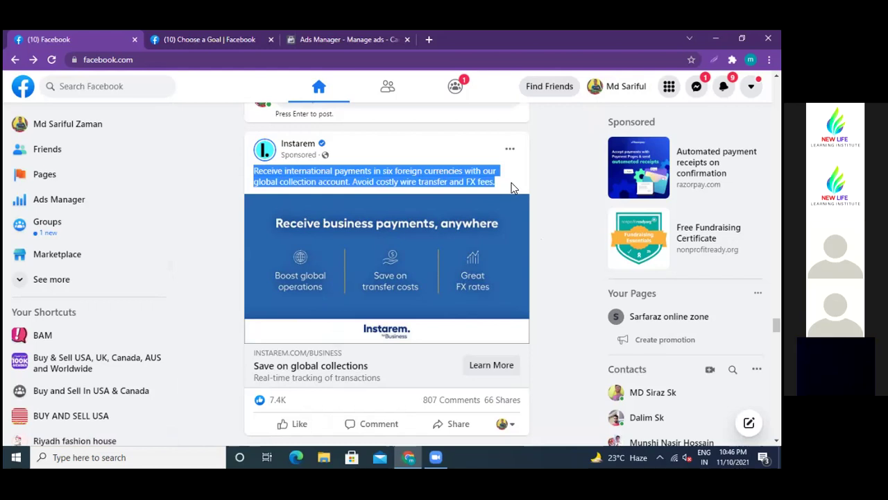
{"action": "left_click", "coordinate": [506, 176]}
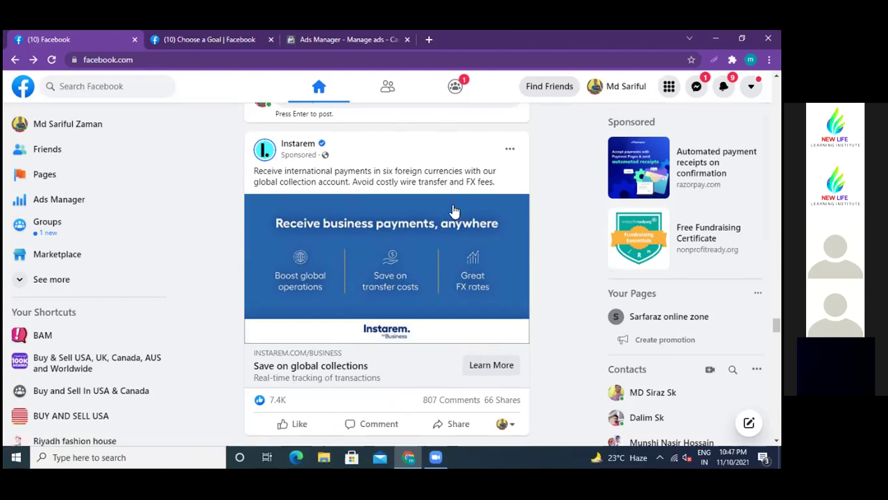
Look back through the feed posts, return to the column customization in Ads Manager, and review the Page Post engagement metrics
{"action": "scroll", "coordinate": [548, 236], "scroll_direction": "up", "scroll_amount": 3}
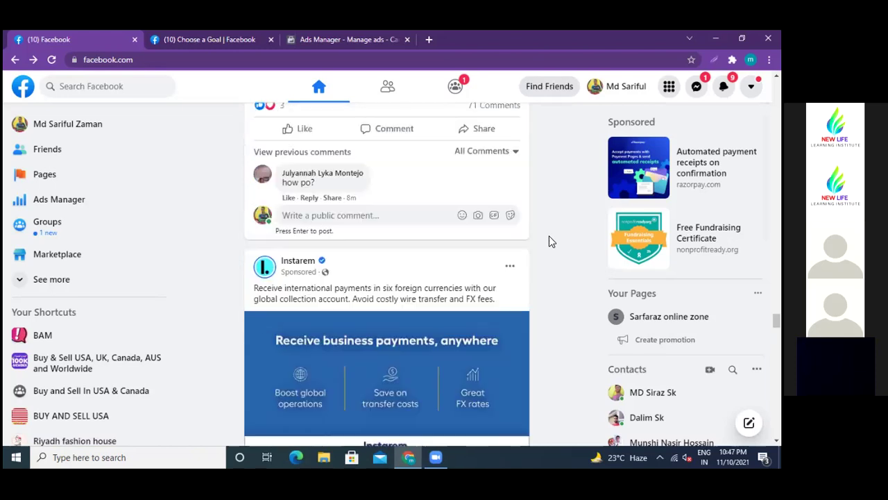
{"action": "scroll", "coordinate": [549, 235], "scroll_direction": "up", "scroll_amount": 5}
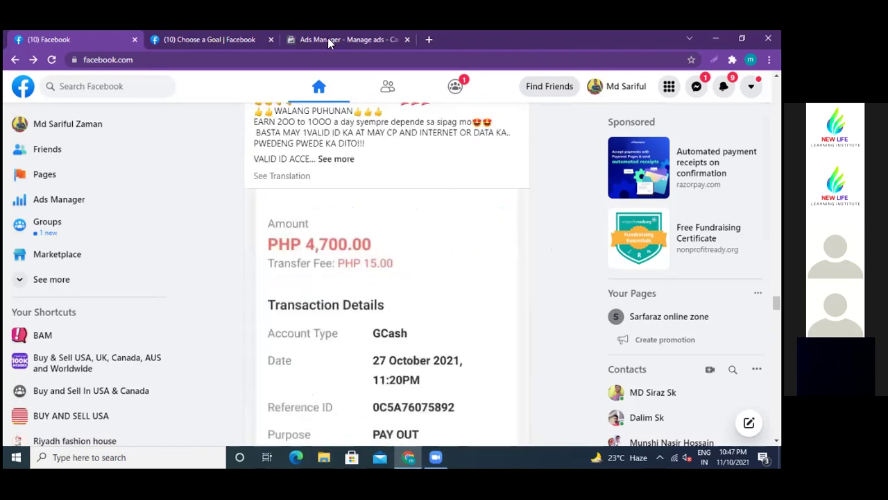
{"action": "scroll", "coordinate": [276, 431], "scroll_direction": "up", "scroll_amount": 2}
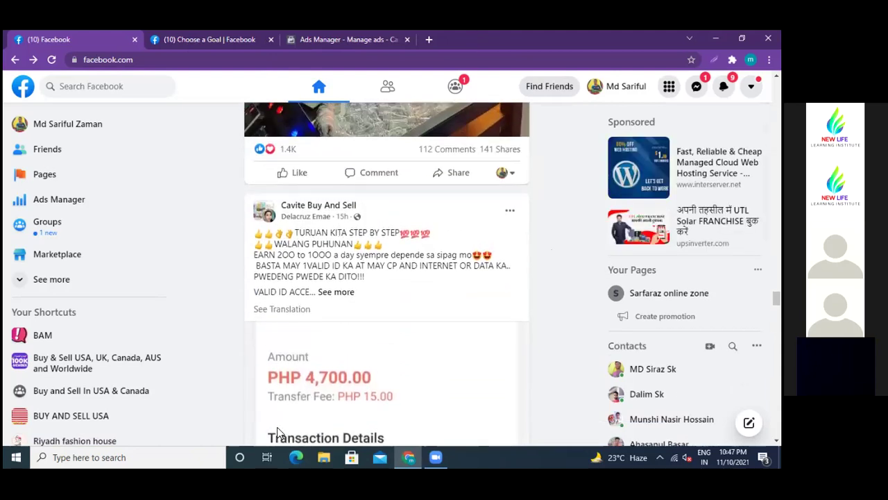
{"action": "scroll", "coordinate": [278, 305], "scroll_direction": "up", "scroll_amount": 3}
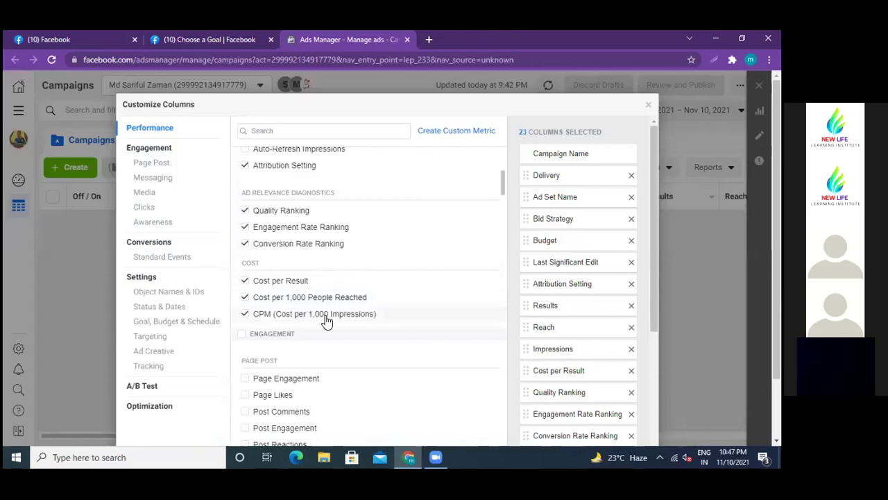
{"action": "scroll", "coordinate": [308, 366], "scroll_direction": "down", "scroll_amount": 1}
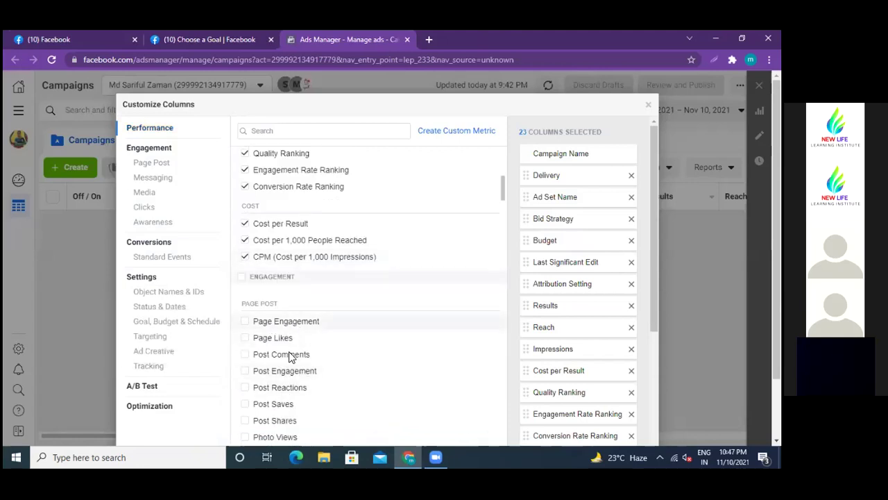
{"action": "scroll", "coordinate": [327, 353], "scroll_direction": "down", "scroll_amount": 2}
{"action": "scroll", "coordinate": [326, 353], "scroll_direction": "down", "scroll_amount": 1}
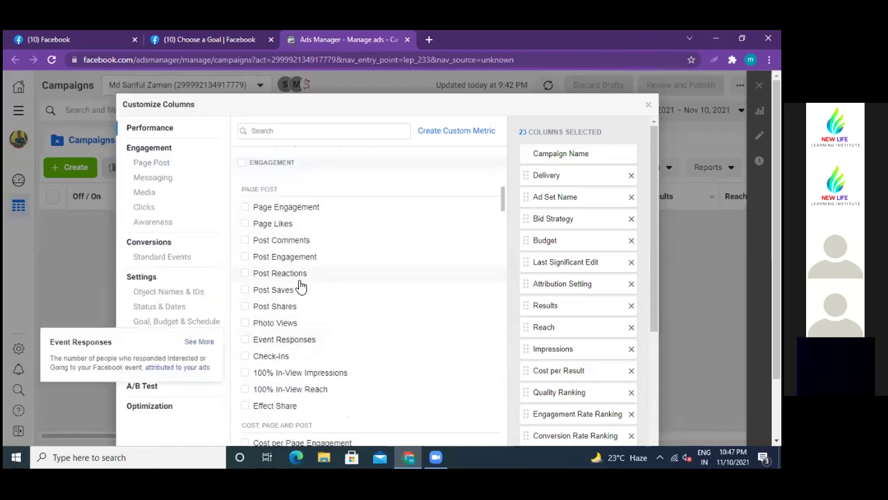
{"action": "scroll", "coordinate": [299, 333], "scroll_direction": "up", "scroll_amount": 1}
Add the Page Engagement, Page Likes, Post Comments, Post Reactions, Post Shares, Photo Views and Event Responses columns
{"action": "mouse_move", "coordinate": [247, 210]}
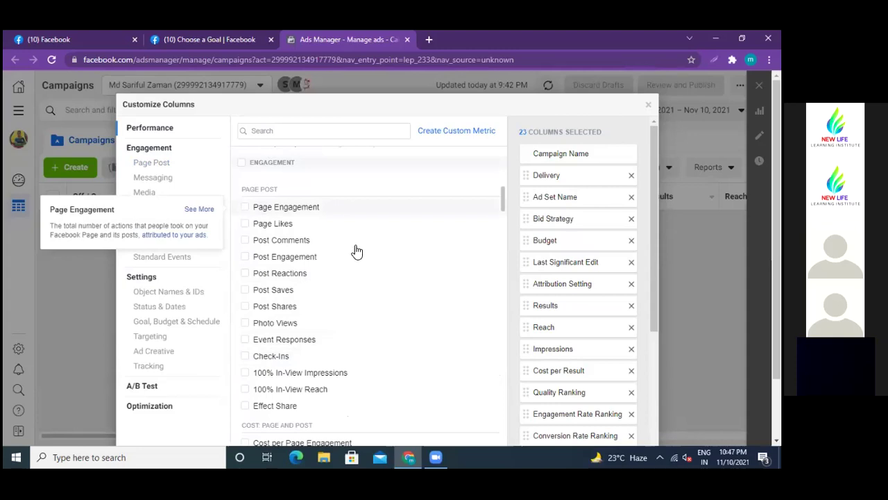
{"action": "left_click", "coordinate": [246, 207]}
{"action": "left_click", "coordinate": [245, 223]}
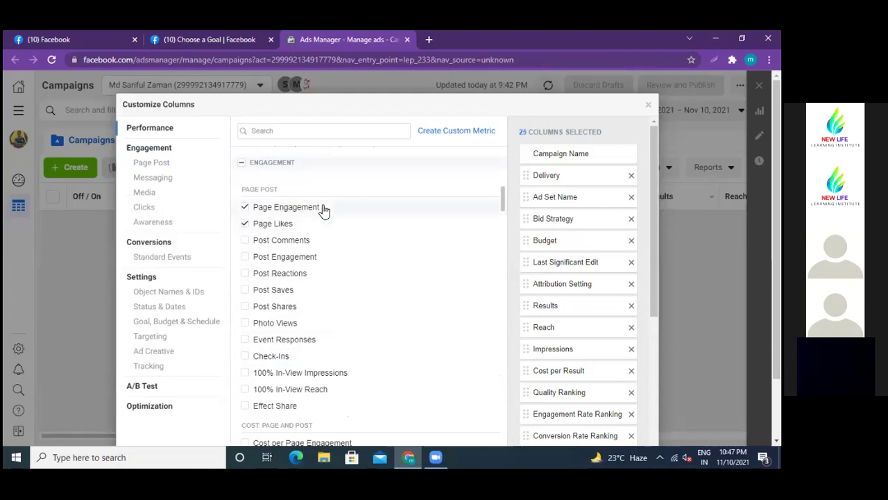
{"action": "left_click", "coordinate": [244, 241]}
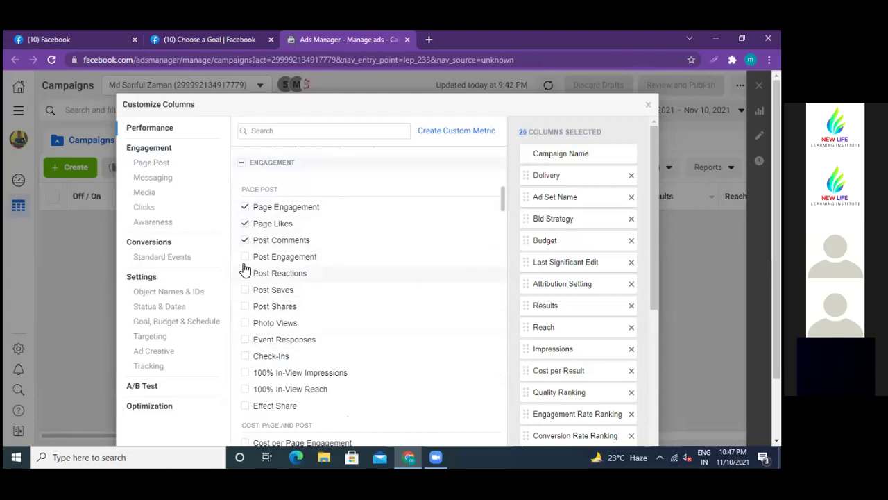
{"action": "left_click", "coordinate": [245, 273]}
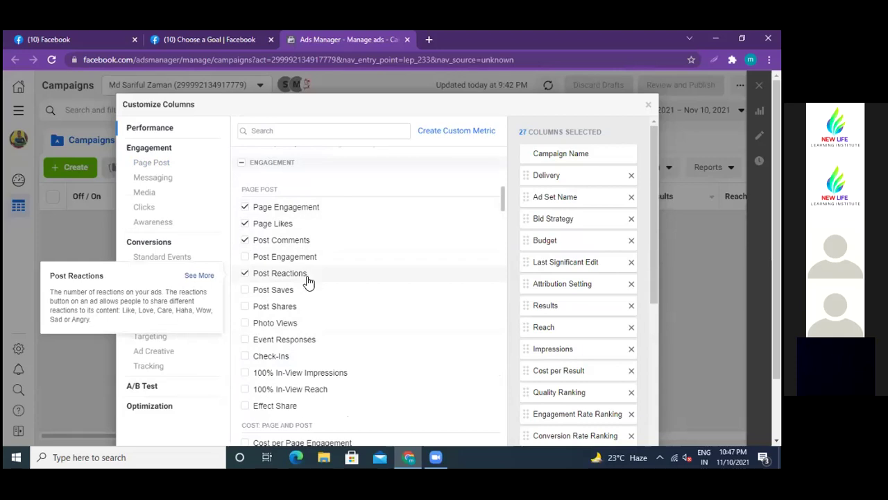
{"action": "left_click", "coordinate": [245, 306]}
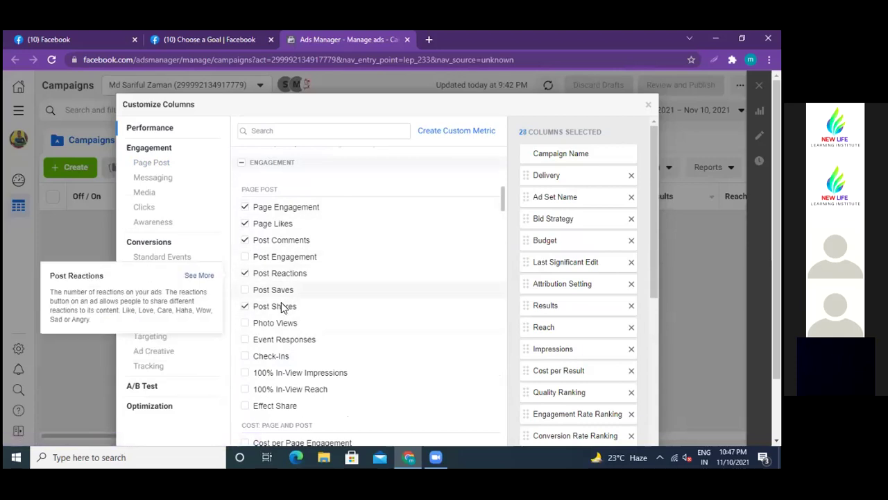
{"action": "left_click", "coordinate": [245, 324]}
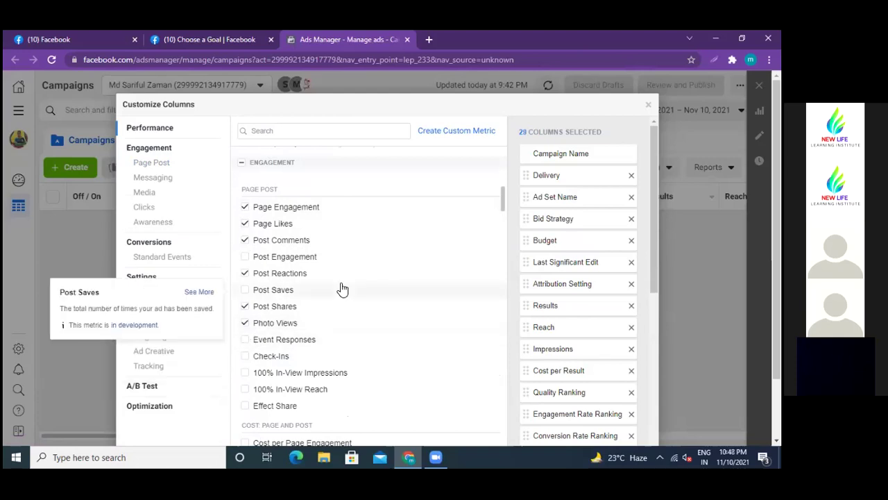
{"action": "mouse_move", "coordinate": [270, 342]}
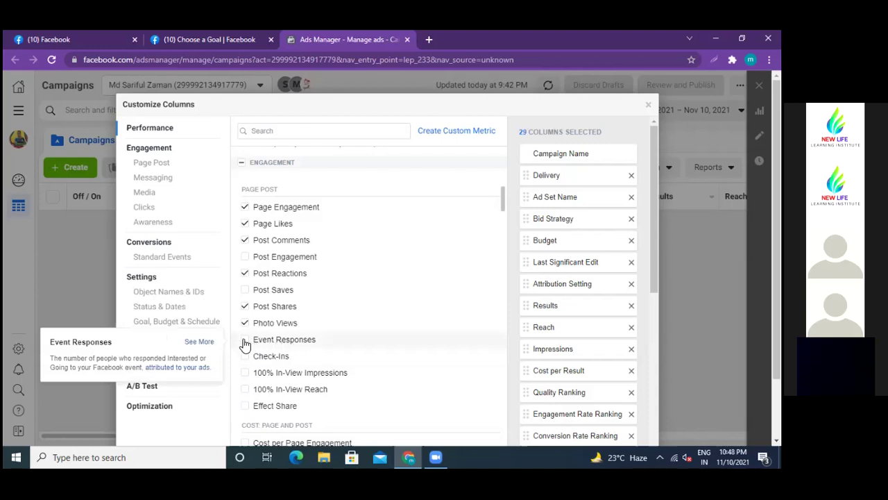
{"action": "left_click", "coordinate": [245, 344]}
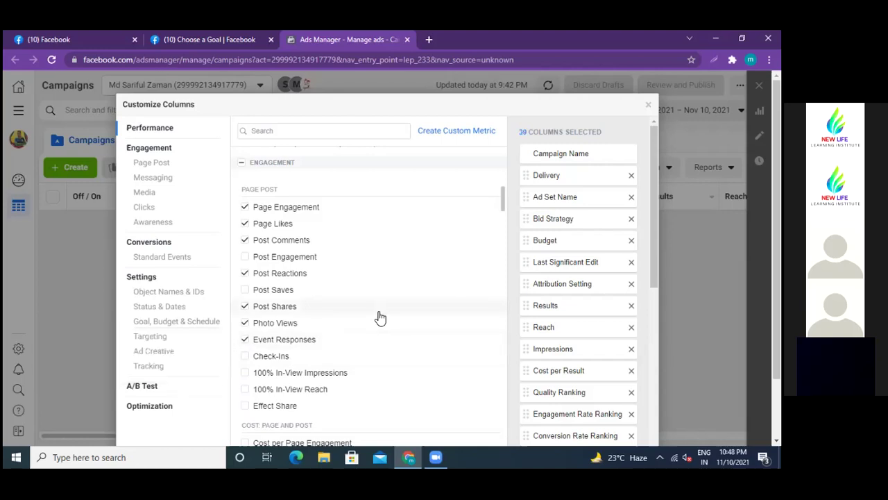
Add the Cost per Page Like, Cost per Post Engagement and Cost per Event Response columns
{"action": "scroll", "coordinate": [374, 316], "scroll_direction": "down", "scroll_amount": 2}
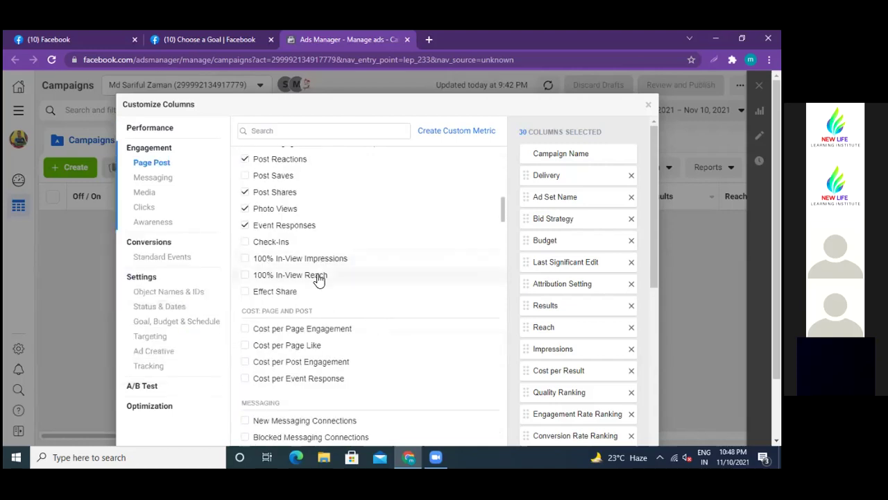
{"action": "scroll", "coordinate": [349, 299], "scroll_direction": "down", "scroll_amount": 2}
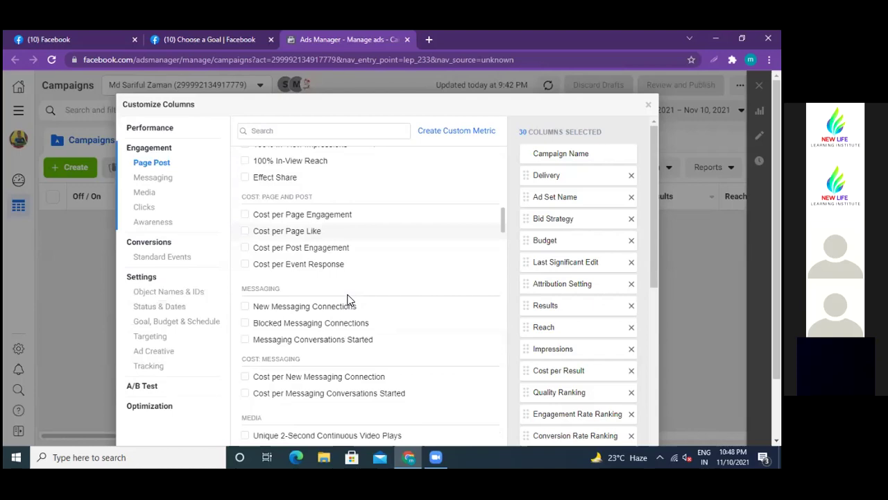
{"action": "mouse_move", "coordinate": [339, 220]}
{"action": "mouse_move", "coordinate": [311, 232]}
{"action": "left_click", "coordinate": [297, 233]}
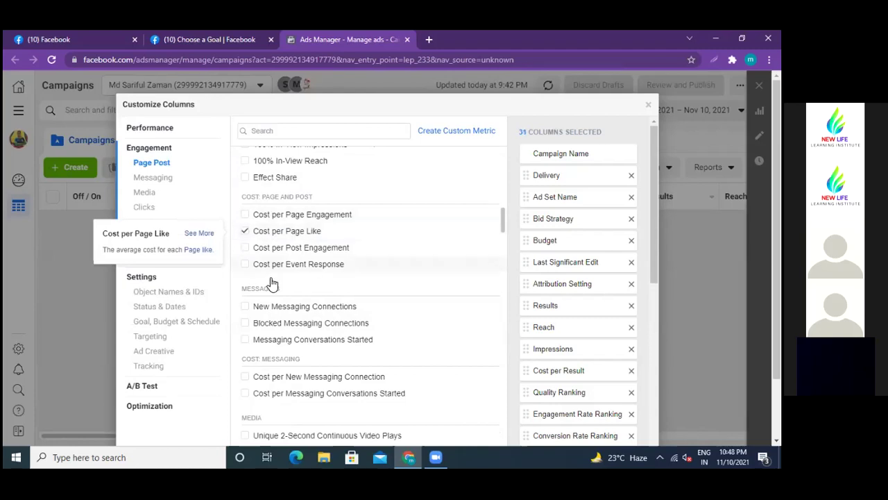
{"action": "mouse_move", "coordinate": [314, 255]}
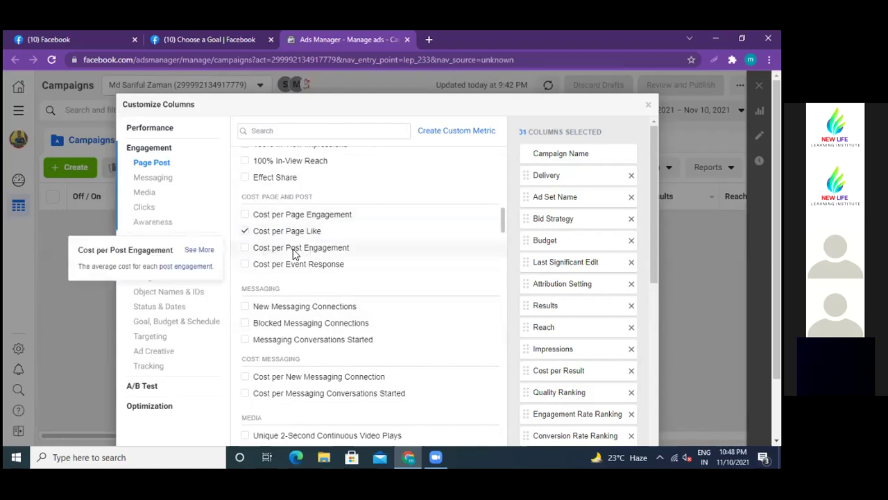
{"action": "left_click", "coordinate": [246, 249]}
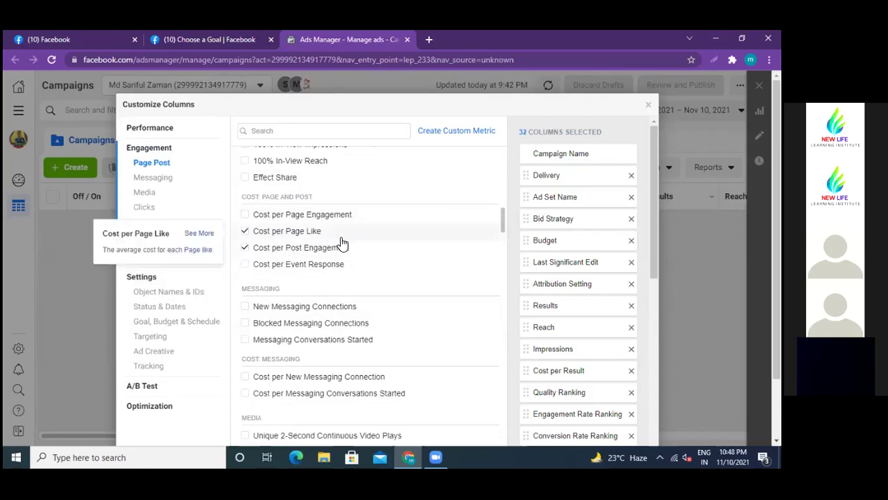
{"action": "left_click", "coordinate": [245, 266]}
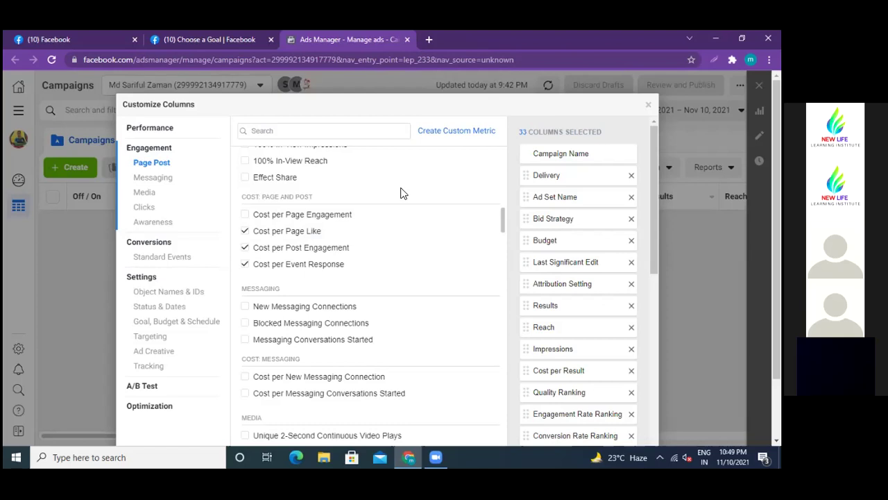
Add the 3-Second Video Plays and ThruPlays columns from the Media metrics
{"action": "scroll", "coordinate": [357, 270], "scroll_direction": "down", "scroll_amount": 2}
{"action": "mouse_move", "coordinate": [356, 271]}
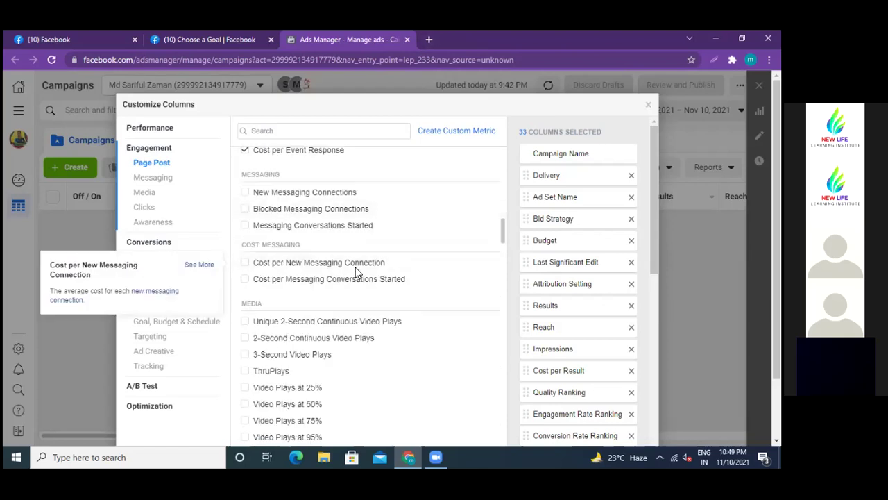
{"action": "scroll", "coordinate": [355, 267], "scroll_direction": "down", "scroll_amount": 1}
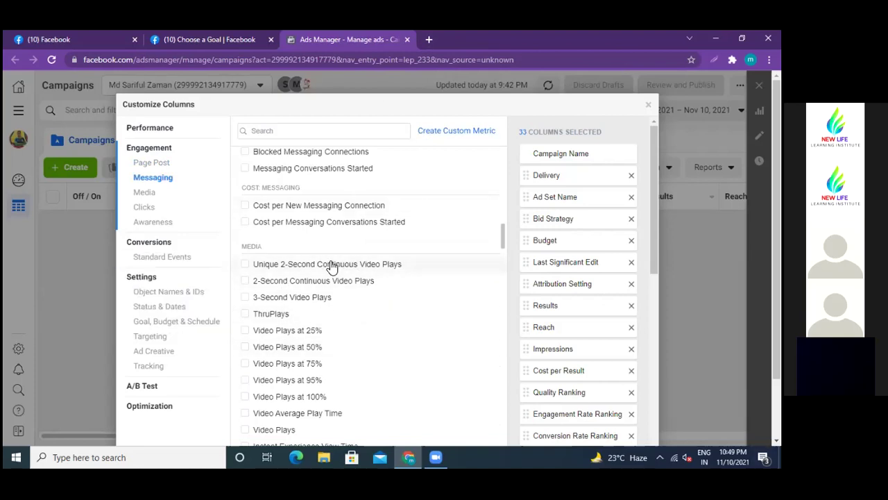
{"action": "scroll", "coordinate": [332, 263], "scroll_direction": "down", "scroll_amount": 1}
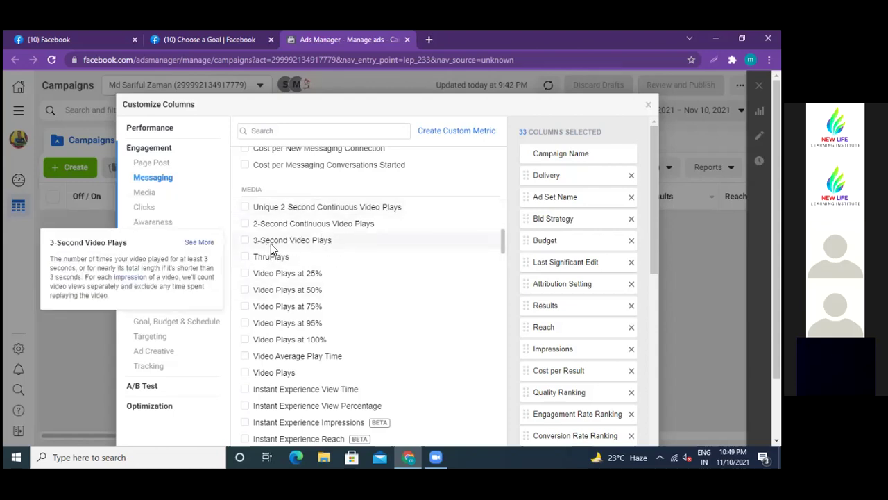
{"action": "left_click", "coordinate": [245, 243]}
{"action": "left_click", "coordinate": [244, 257]}
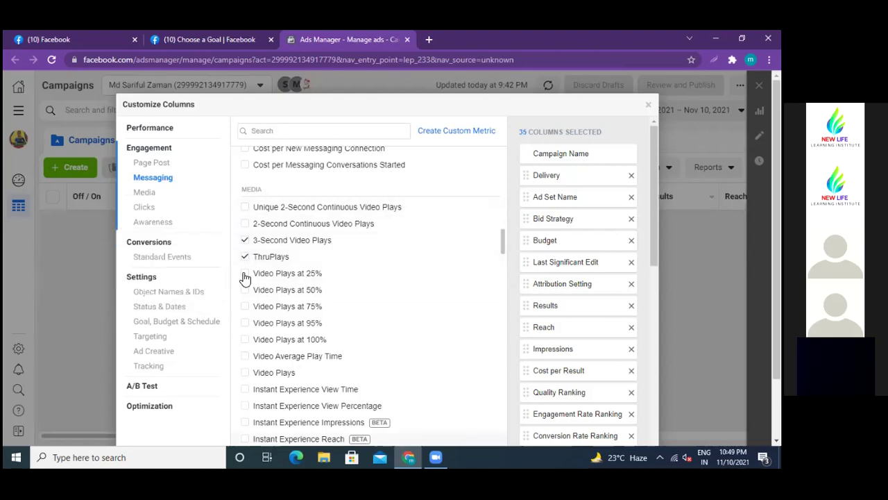
Switch to the Facebook feed and look at the suggested Digital Tutorial video post as an example of video plays
{"action": "left_click", "coordinate": [83, 39]}
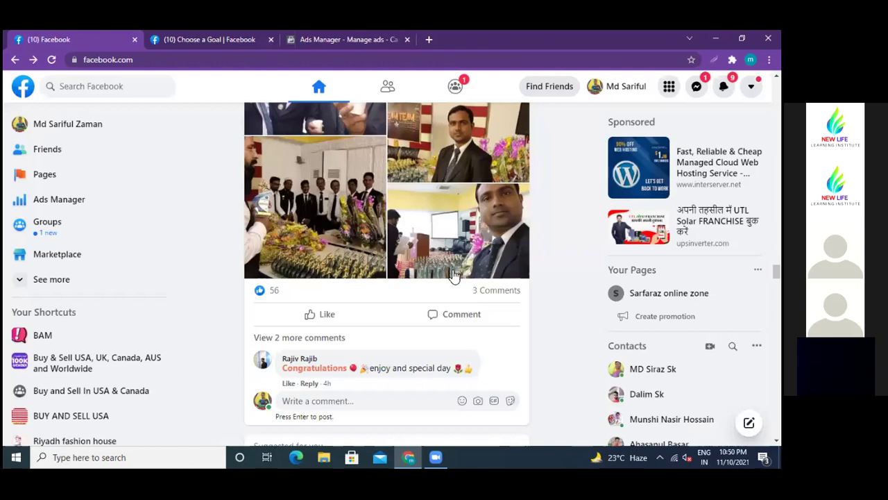
{"action": "scroll", "coordinate": [401, 210], "scroll_direction": "down", "scroll_amount": 2}
{"action": "scroll", "coordinate": [401, 210], "scroll_direction": "down", "scroll_amount": 3}
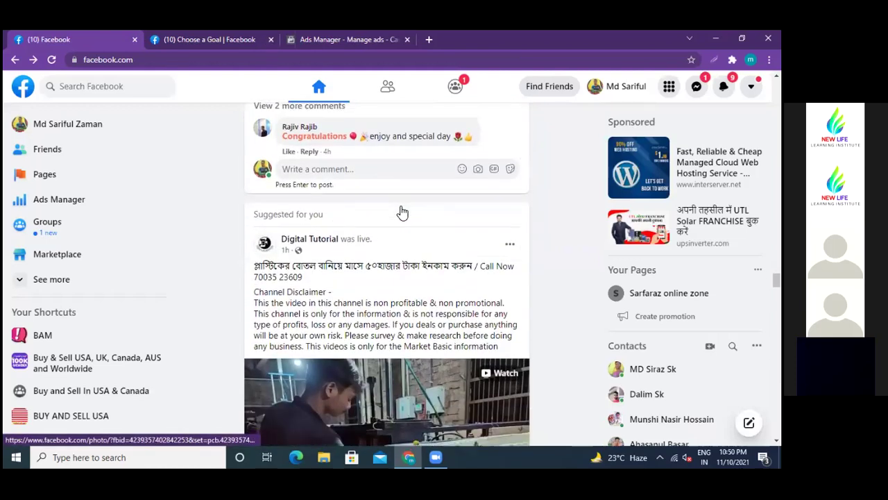
{"action": "scroll", "coordinate": [392, 236], "scroll_direction": "down", "scroll_amount": 3}
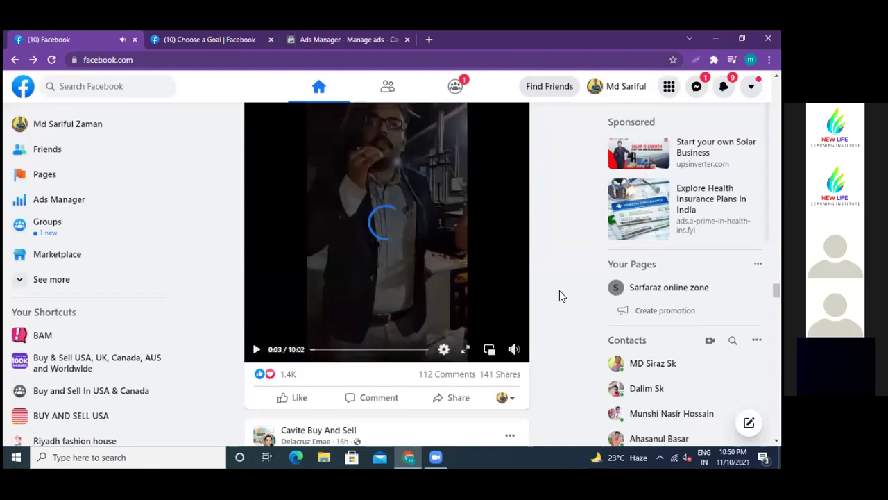
{"action": "scroll", "coordinate": [559, 295], "scroll_direction": "down", "scroll_amount": 5}
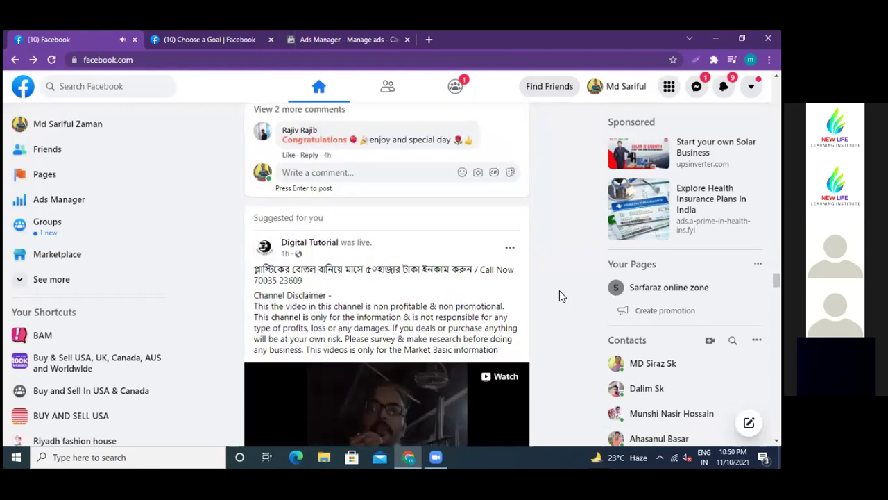
{"action": "scroll", "coordinate": [559, 295], "scroll_direction": "up", "scroll_amount": 1}
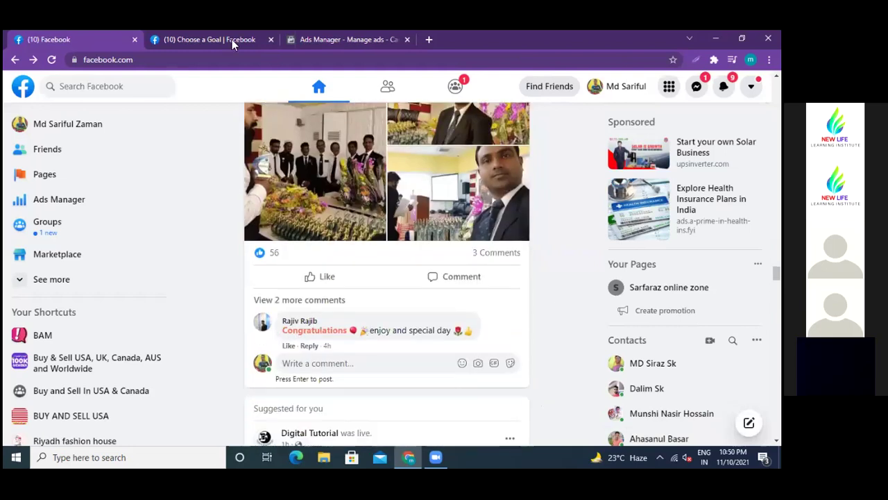
{"action": "scroll", "coordinate": [273, 275], "scroll_direction": "down", "scroll_amount": 1}
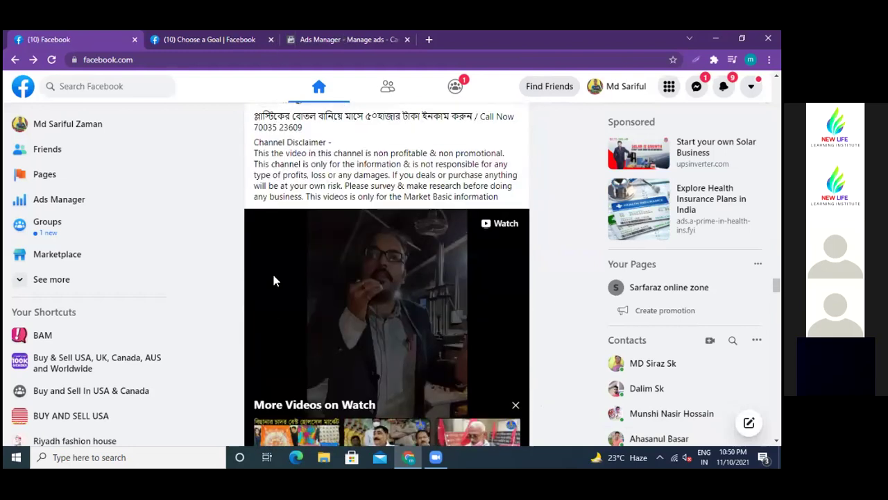
{"action": "scroll", "coordinate": [273, 275], "scroll_direction": "down", "scroll_amount": 2}
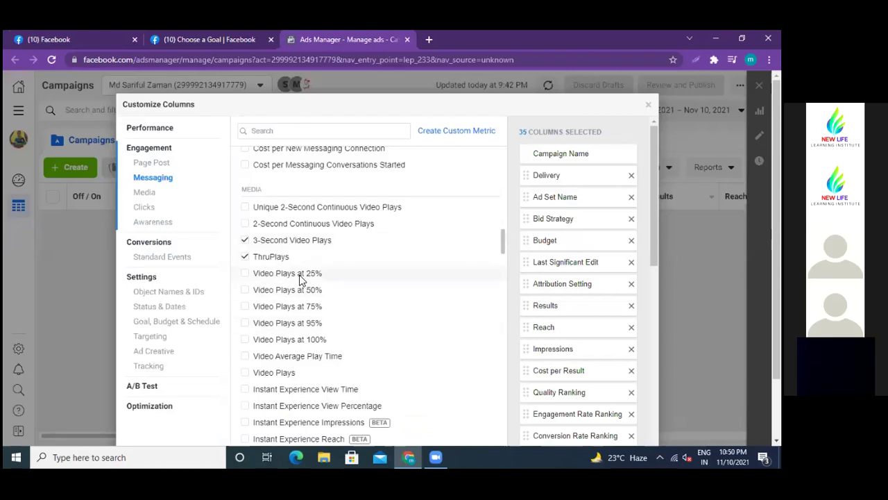
Return to the column customization in Ads Manager and review the Video Plays percentage and Video Average Play Time metrics
{"action": "mouse_move", "coordinate": [308, 276]}
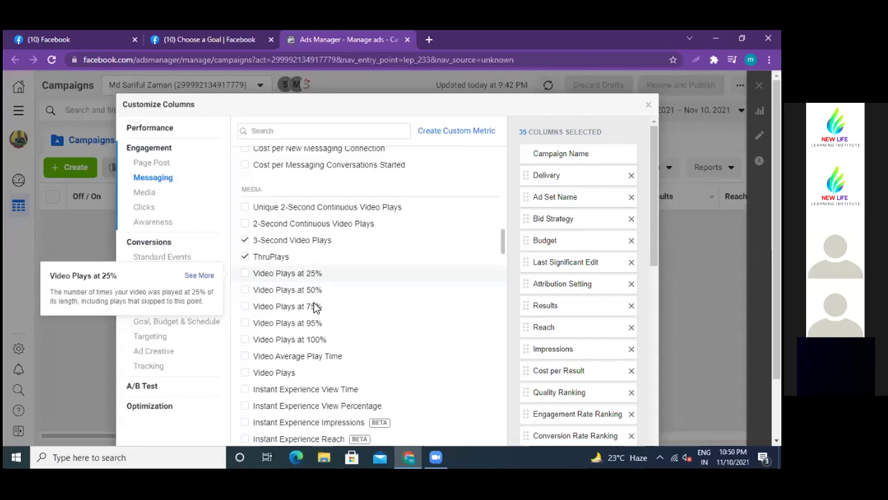
{"action": "mouse_move", "coordinate": [328, 295]}
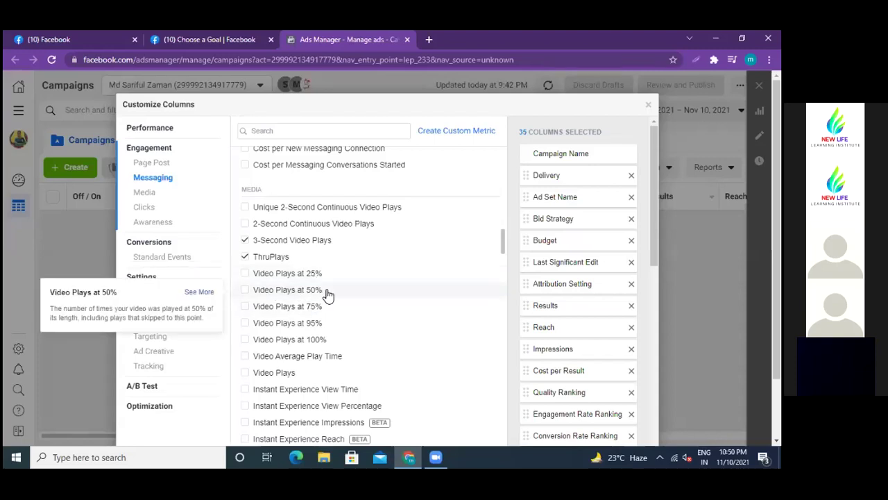
{"action": "mouse_move", "coordinate": [316, 312]}
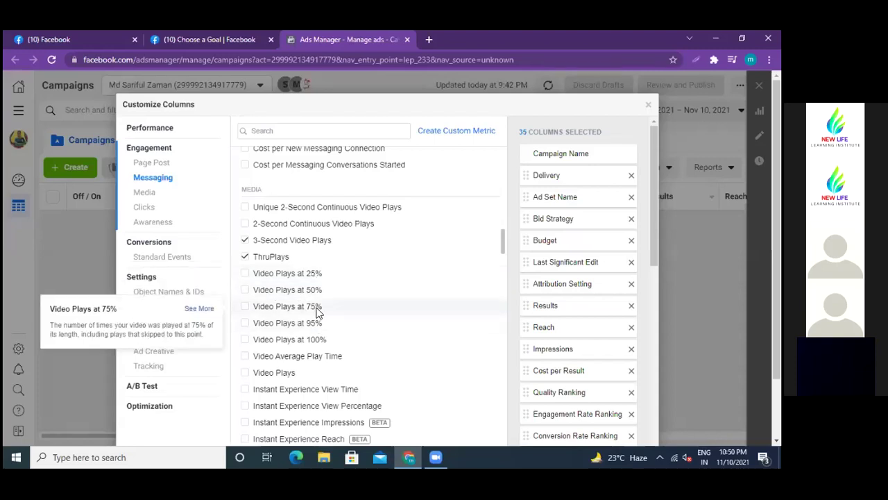
{"action": "mouse_move", "coordinate": [317, 327]}
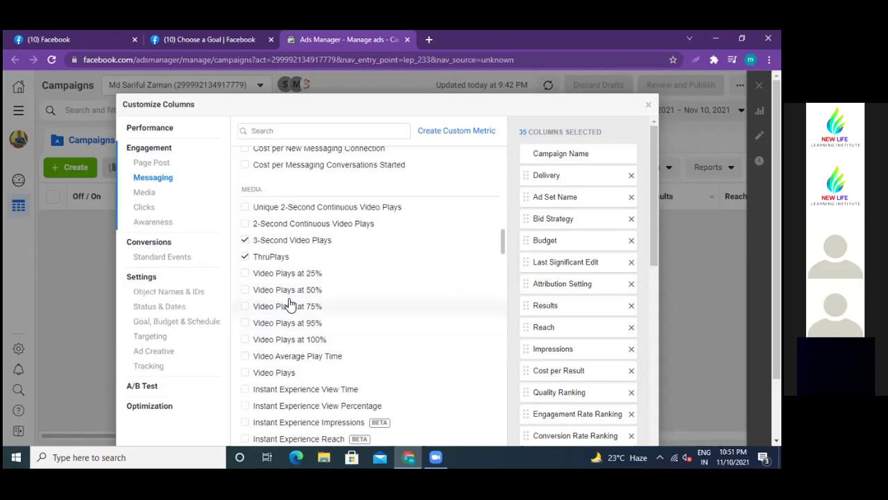
{"action": "scroll", "coordinate": [291, 303], "scroll_direction": "down", "scroll_amount": 2}
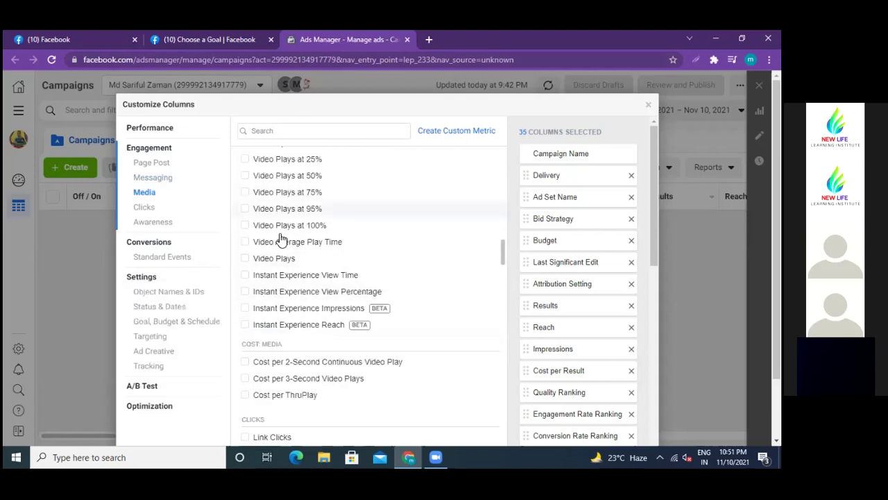
{"action": "mouse_move", "coordinate": [274, 242]}
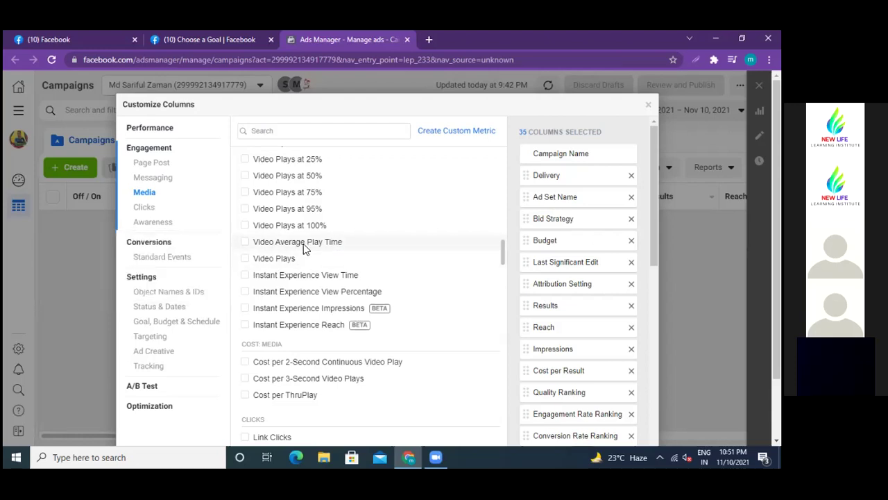
{"action": "mouse_move", "coordinate": [312, 244]}
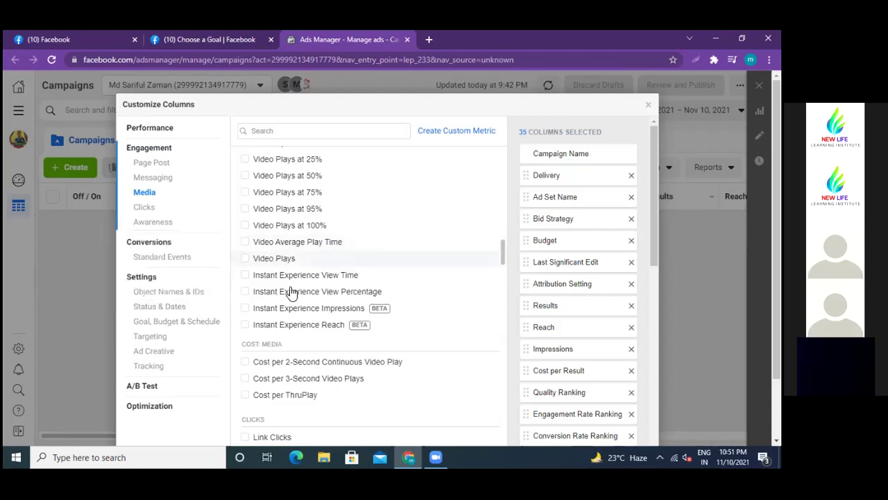
Review the Cost per 3-Second Video Plays and Cost per ThruPlay metrics, continuing to the Clicks metrics
{"action": "scroll", "coordinate": [294, 284], "scroll_direction": "down", "scroll_amount": 2}
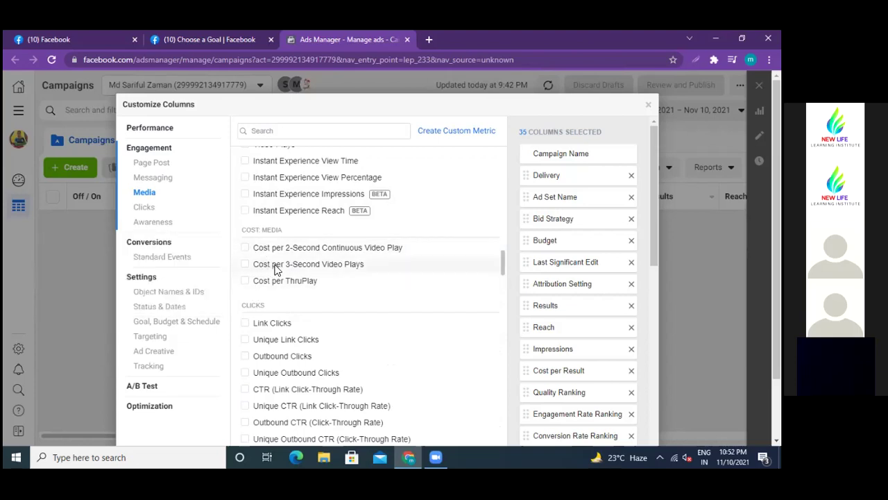
{"action": "mouse_move", "coordinate": [283, 265]}
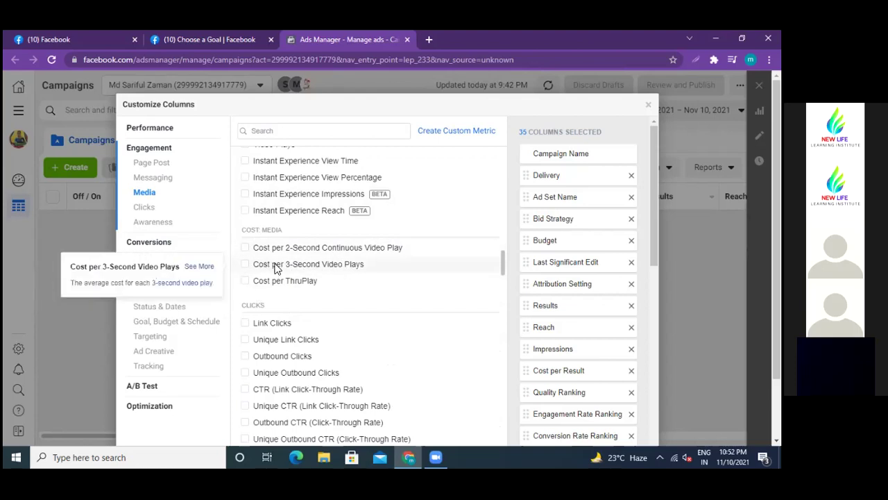
{"action": "mouse_move", "coordinate": [303, 287]}
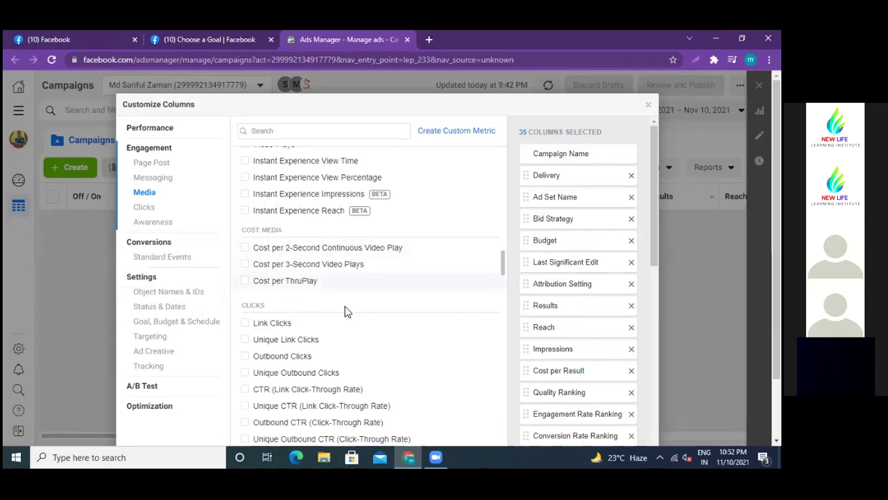
{"action": "scroll", "coordinate": [345, 311], "scroll_direction": "down", "scroll_amount": 1}
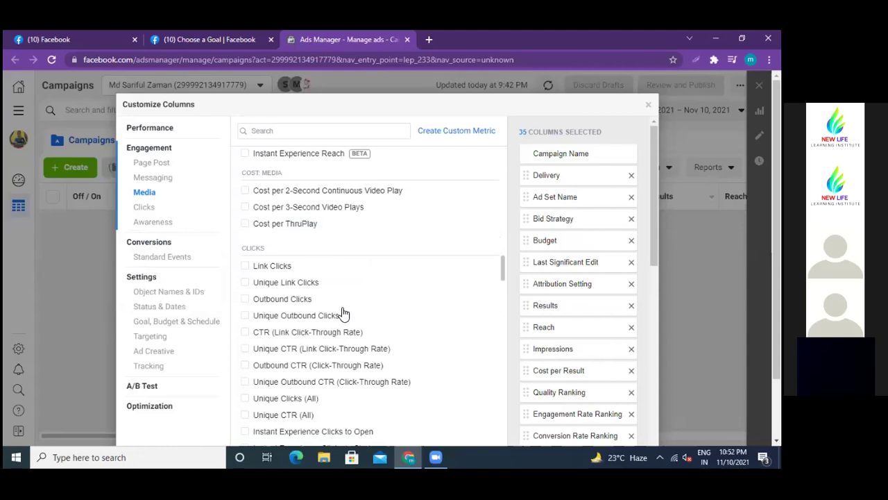
Look through the Facebook feed for a sponsored post with a link, and examine the Grounding Brews ad down to its Learn More link
{"action": "left_click", "coordinate": [104, 45]}
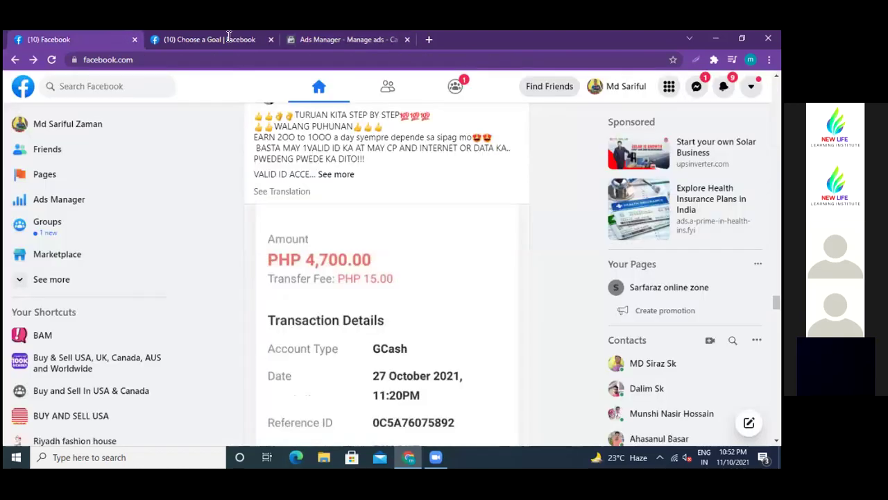
{"action": "scroll", "coordinate": [397, 255], "scroll_direction": "down", "scroll_amount": 2}
{"action": "scroll", "coordinate": [397, 255], "scroll_direction": "down", "scroll_amount": 6}
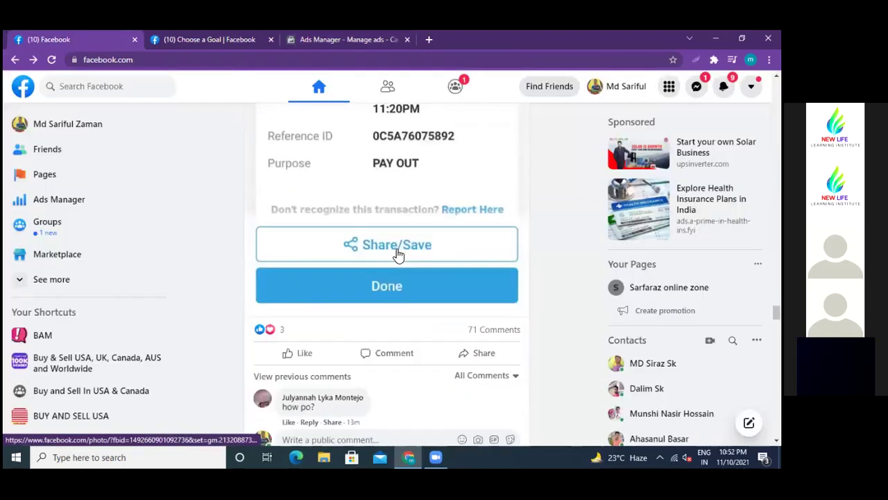
{"action": "scroll", "coordinate": [398, 256], "scroll_direction": "down", "scroll_amount": 2}
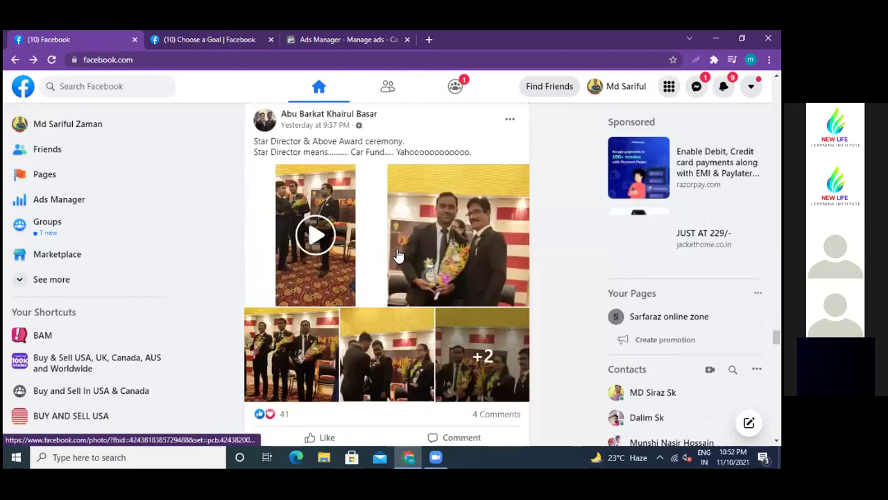
{"action": "scroll", "coordinate": [397, 256], "scroll_direction": "down", "scroll_amount": 4}
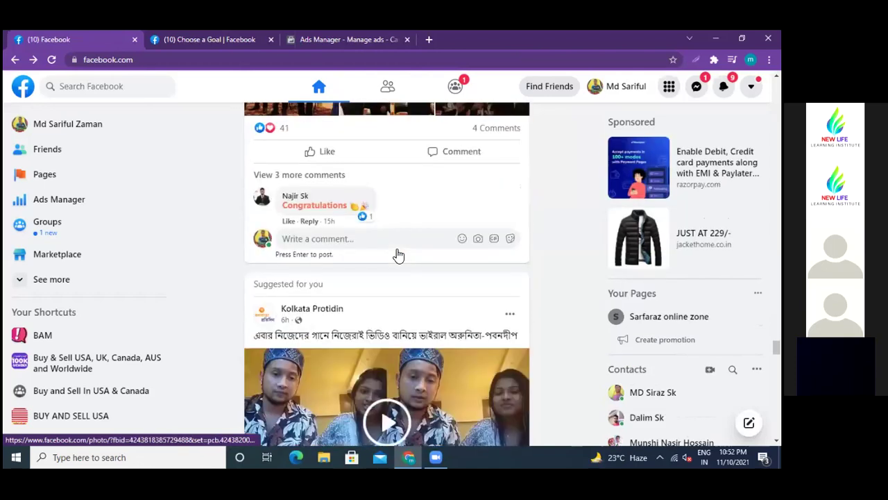
{"action": "scroll", "coordinate": [397, 255], "scroll_direction": "down", "scroll_amount": 3}
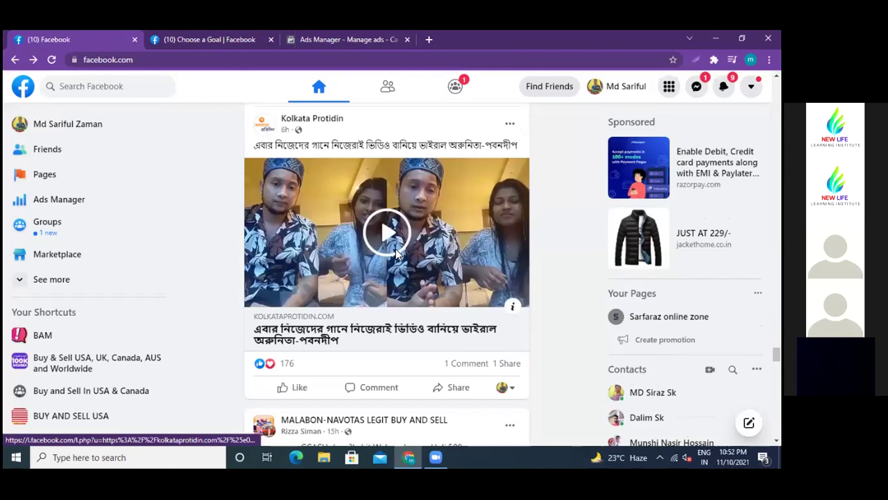
{"action": "scroll", "coordinate": [398, 255], "scroll_direction": "down", "scroll_amount": 8}
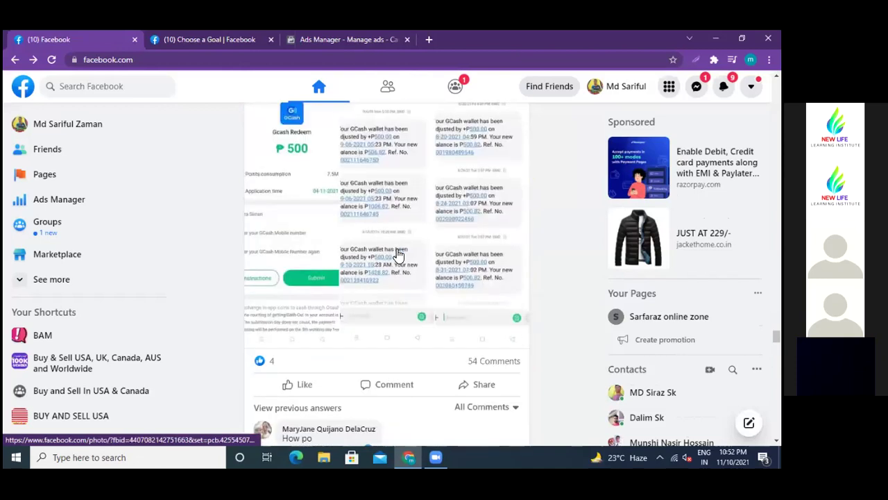
{"action": "scroll", "coordinate": [397, 256], "scroll_direction": "down", "scroll_amount": 3}
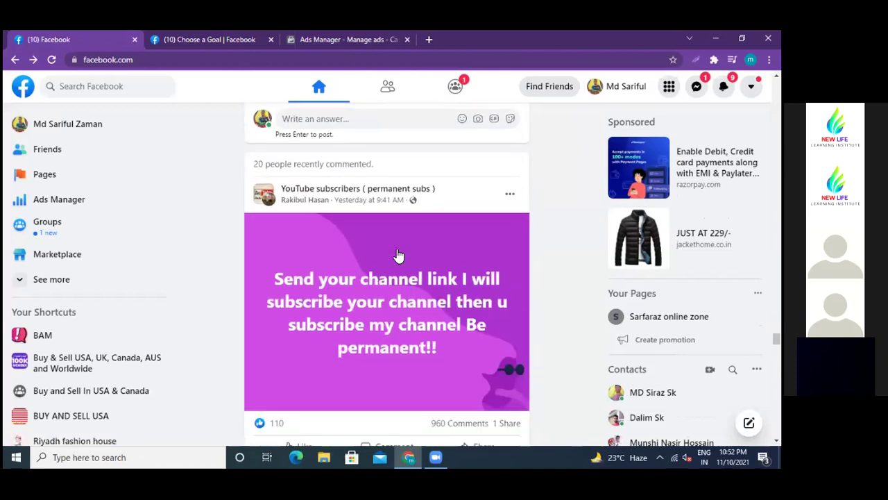
{"action": "scroll", "coordinate": [398, 255], "scroll_direction": "down", "scroll_amount": 5}
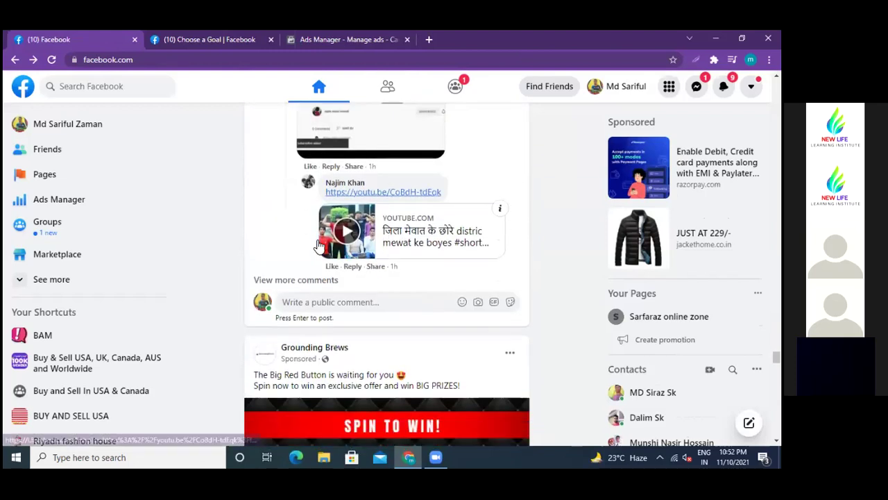
{"action": "scroll", "coordinate": [343, 215], "scroll_direction": "down", "scroll_amount": 3}
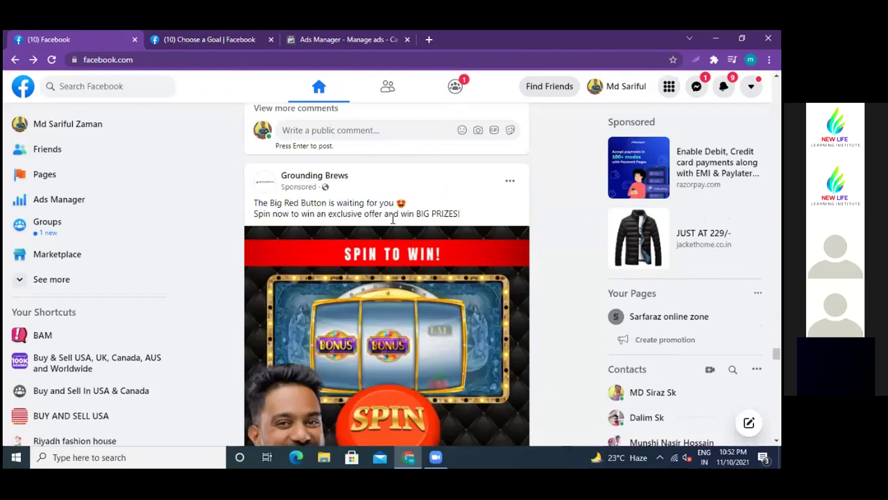
{"action": "scroll", "coordinate": [497, 208], "scroll_direction": "down", "scroll_amount": 1}
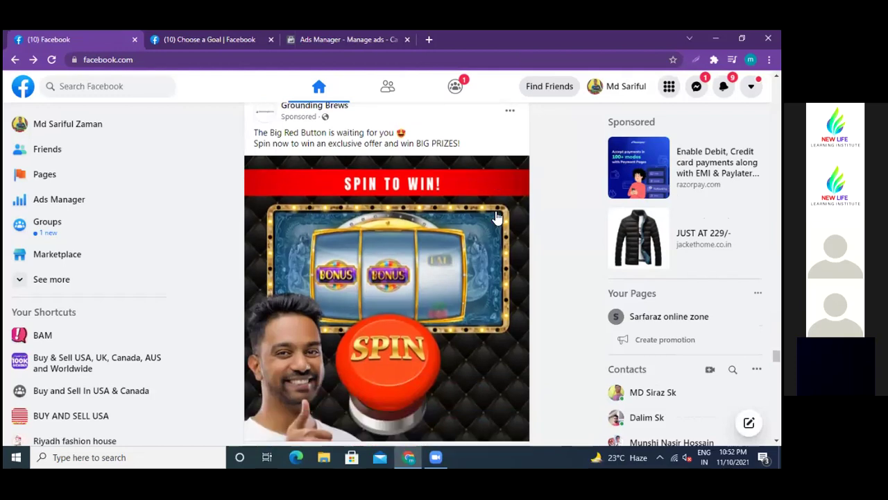
{"action": "scroll", "coordinate": [497, 217], "scroll_direction": "down", "scroll_amount": 2}
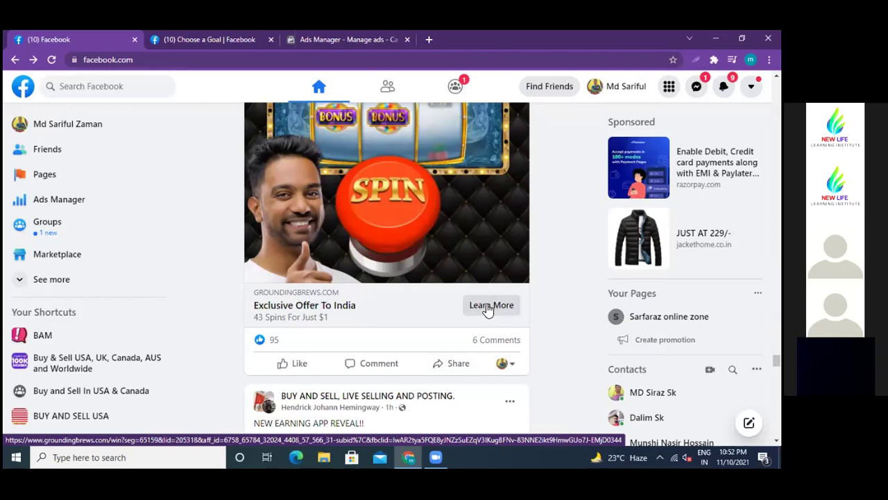
View the Grounding Brews ad's landing page, close it, and review the Clicks metrics in the Ads Manager column customization
{"action": "left_click", "coordinate": [355, 165]}
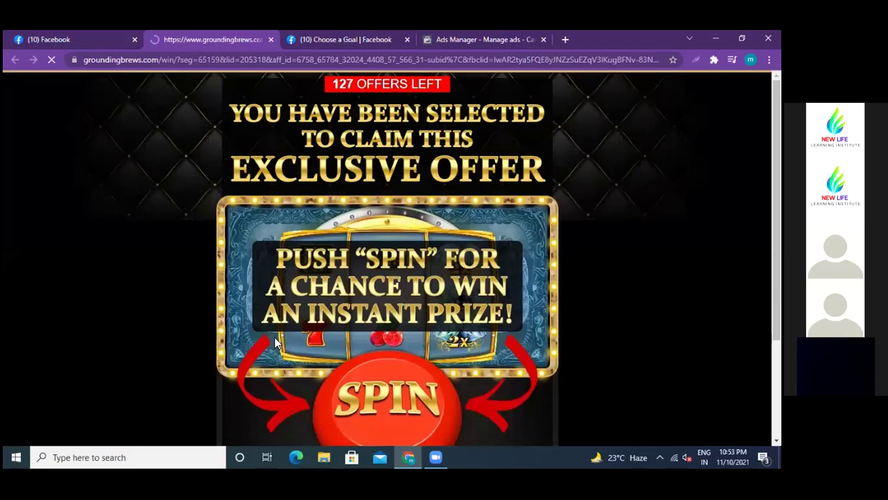
{"action": "key", "text": "ctrl+w"}
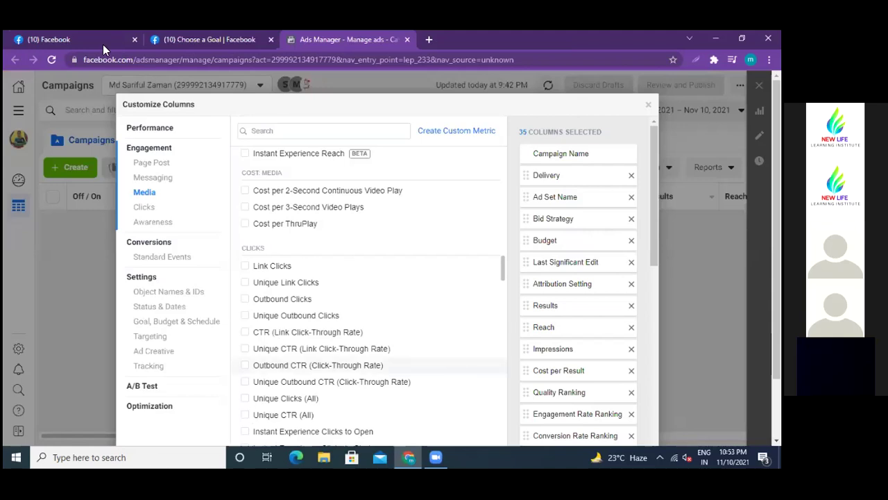
{"action": "scroll", "coordinate": [347, 284], "scroll_direction": "down", "scroll_amount": 2}
{"action": "scroll", "coordinate": [347, 326], "scroll_direction": "up", "scroll_amount": 2}
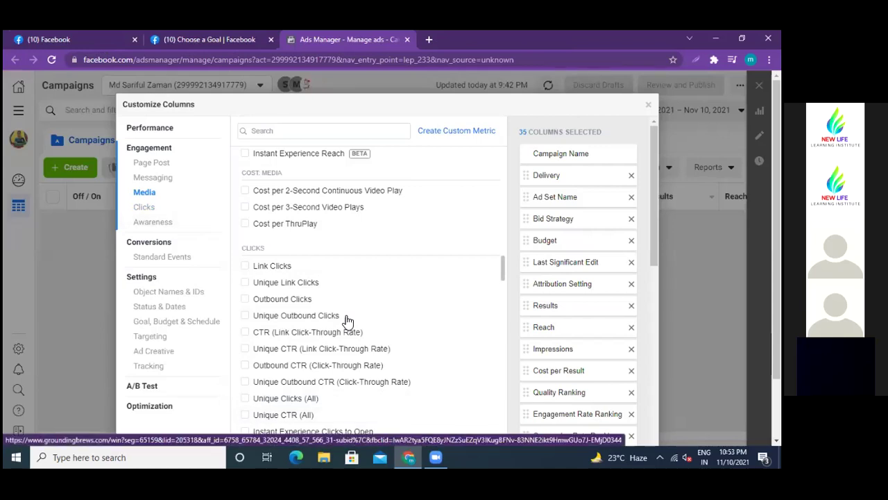
Go back to the Grounding Brews sponsored post in the Facebook feed and examine its text, image and link area
{"action": "key", "text": "ctrl+1"}
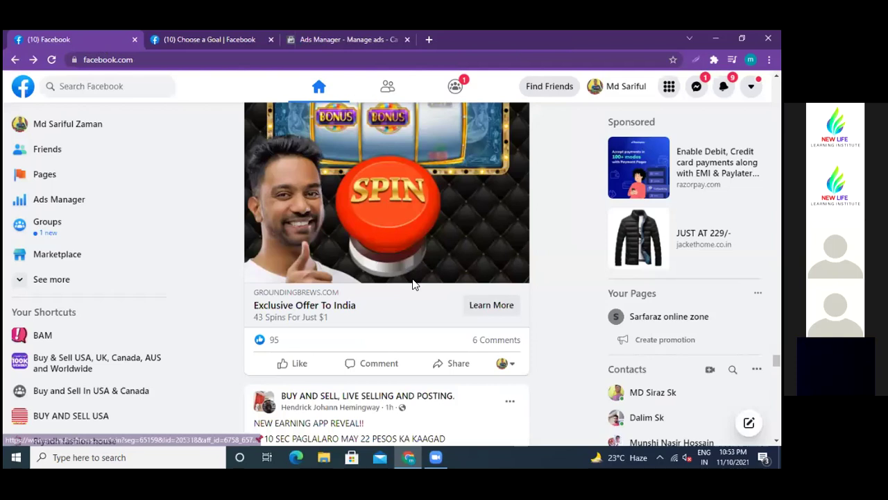
{"action": "scroll", "coordinate": [255, 281], "scroll_direction": "up", "scroll_amount": 2}
{"action": "scroll", "coordinate": [257, 276], "scroll_direction": "up", "scroll_amount": 2}
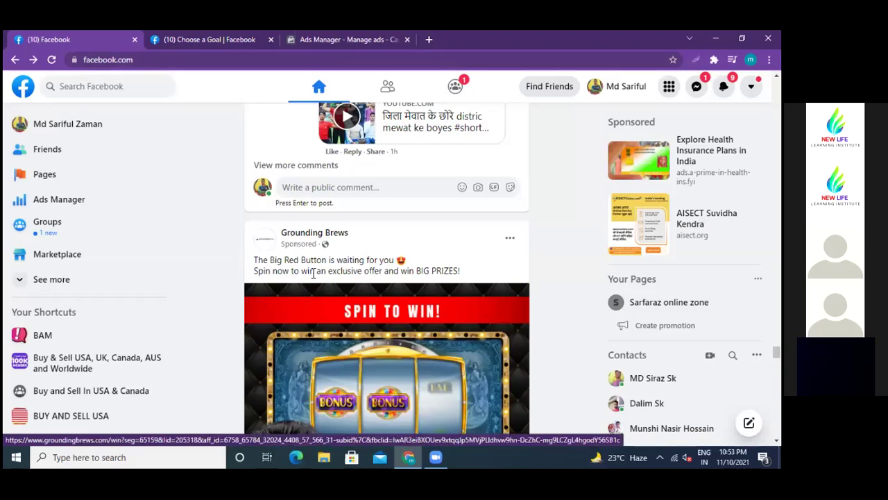
{"action": "scroll", "coordinate": [312, 273], "scroll_direction": "down", "scroll_amount": 2}
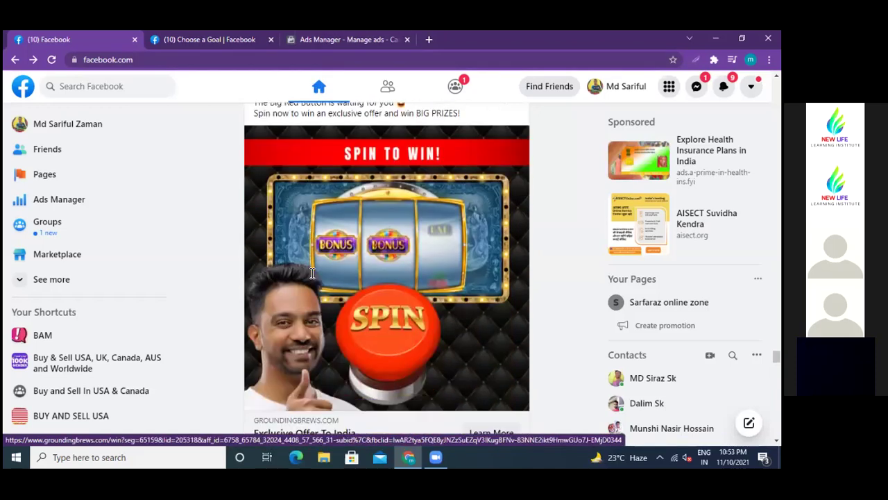
Examine the headline, Learn More link and reactions of the Grounding Brews post, and return to the Ads Manager column customization
{"action": "scroll", "coordinate": [312, 273], "scroll_direction": "down", "scroll_amount": 1}
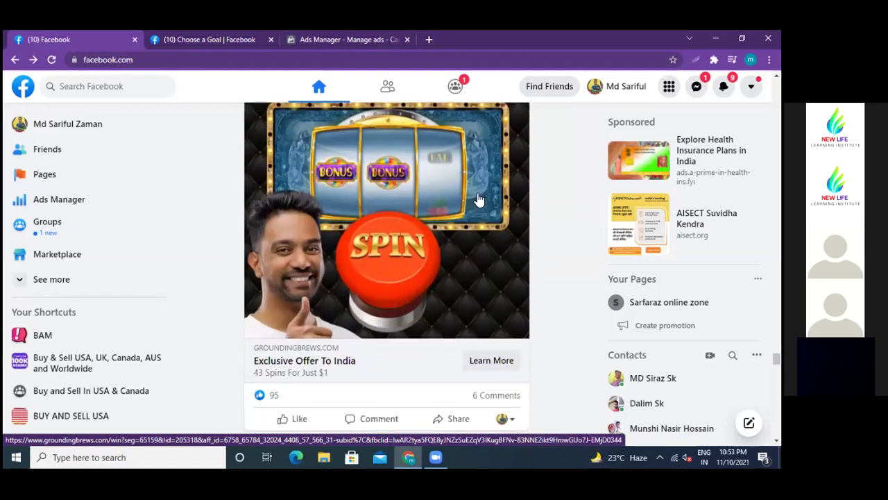
{"action": "scroll", "coordinate": [478, 198], "scroll_direction": "down", "scroll_amount": 2}
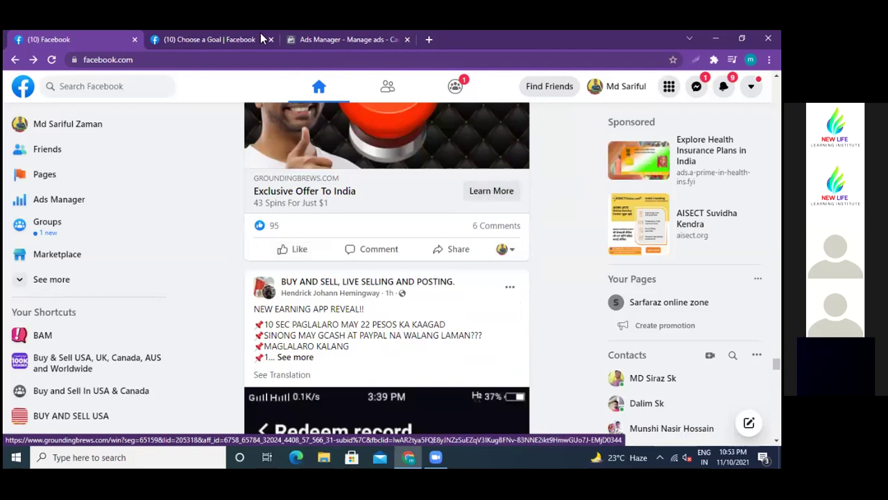
{"action": "left_click", "coordinate": [313, 38]}
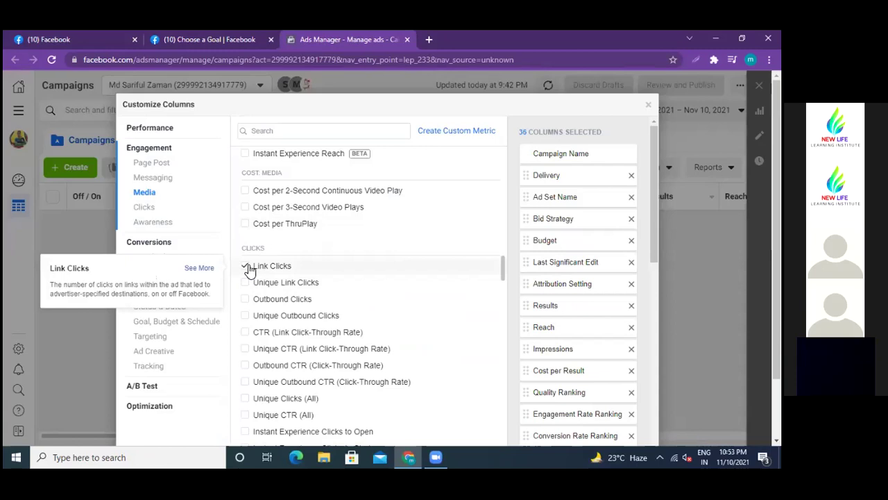
Include the Link Clicks and CTR (Link Click-Through Rate) metrics from the Clicks section in the table columns
{"action": "left_click", "coordinate": [245, 269]}
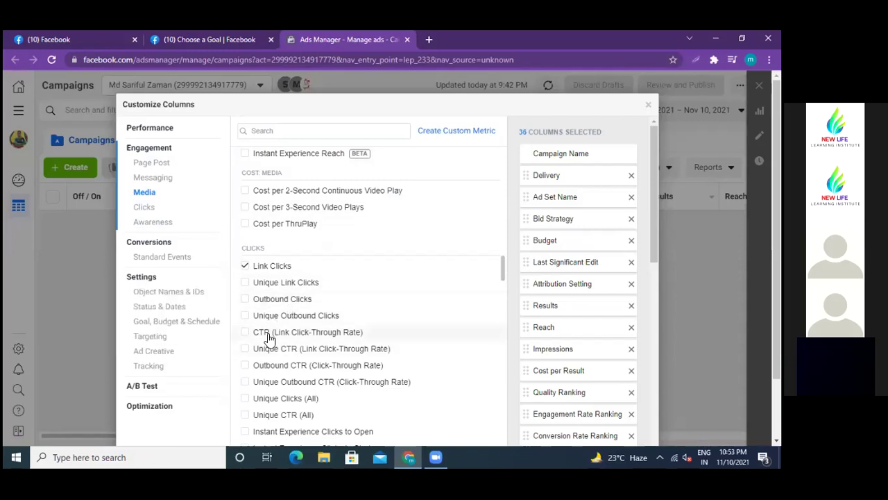
{"action": "mouse_move", "coordinate": [283, 288]}
{"action": "mouse_move", "coordinate": [321, 336]}
{"action": "mouse_move", "coordinate": [243, 335]}
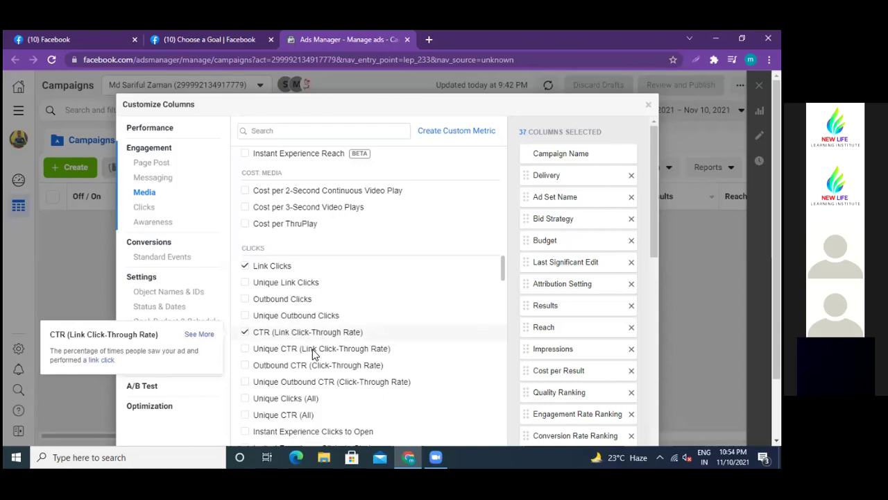
Add the CPC (Cost per Link Click) metric from the Cost: Clicks section to the table columns
{"action": "scroll", "coordinate": [344, 354], "scroll_direction": "down", "scroll_amount": 2}
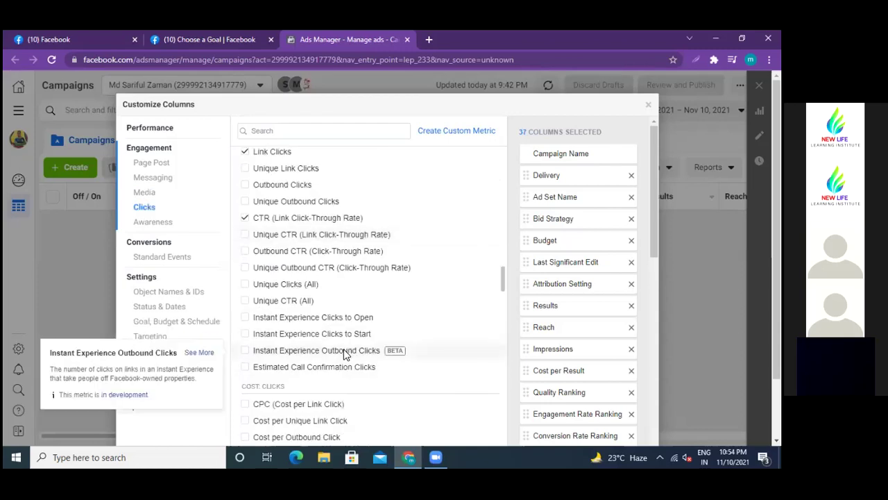
{"action": "scroll", "coordinate": [345, 353], "scroll_direction": "down", "scroll_amount": 1}
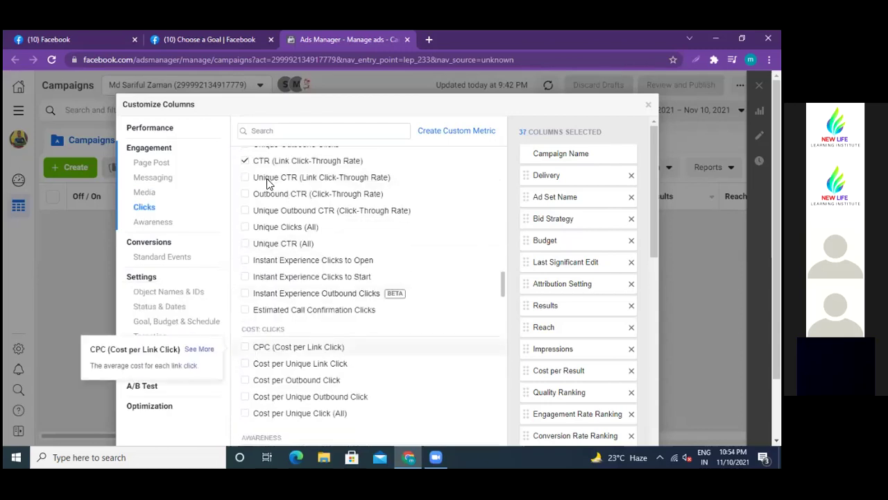
{"action": "scroll", "coordinate": [279, 253], "scroll_direction": "down", "scroll_amount": 1}
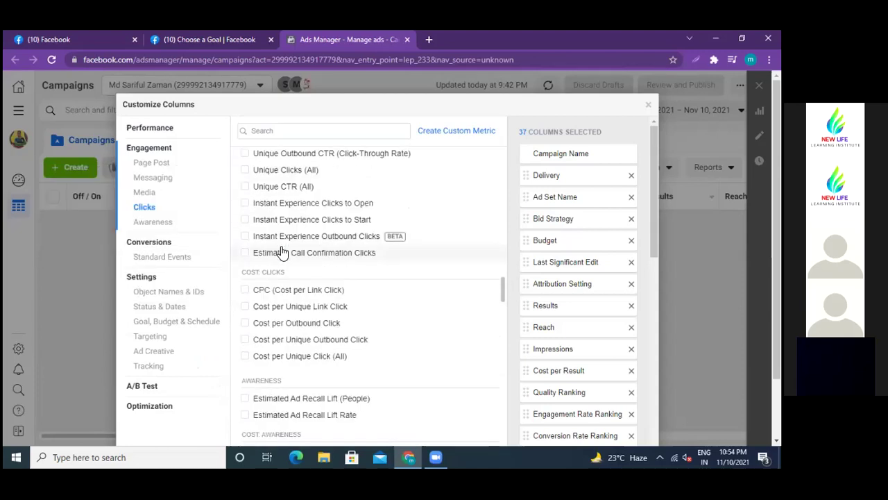
{"action": "left_click", "coordinate": [243, 291]}
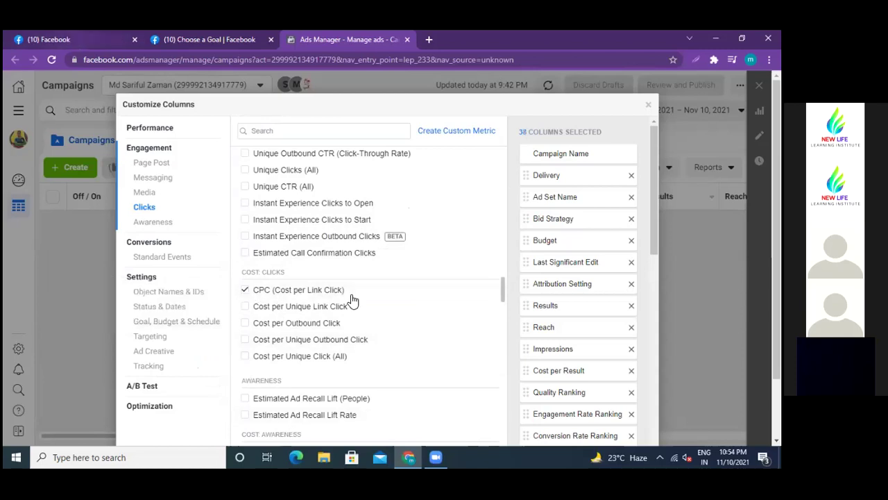
Revisit the Grounding Brews post in the feed, and review the Messaging, Media and Cost: Clicks metrics in the column customization
{"action": "key", "text": "ctrl+1"}
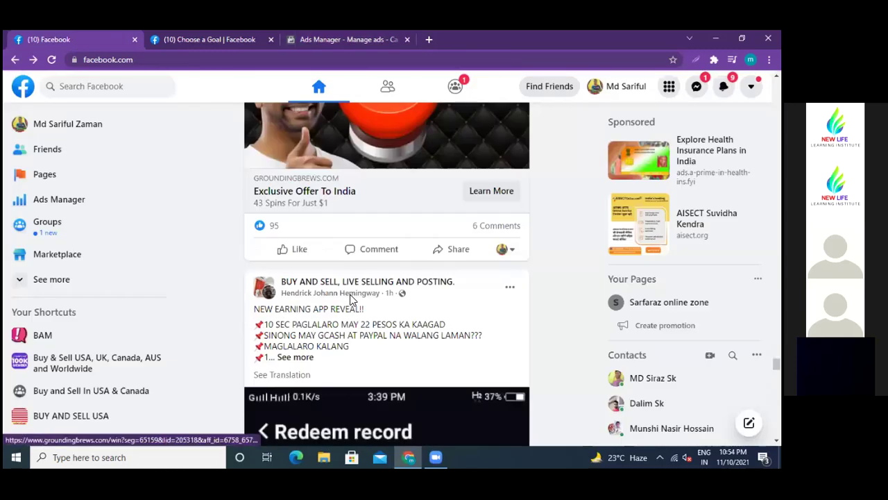
{"action": "key", "text": "ctrl+3"}
{"action": "left_click", "coordinate": [210, 182]}
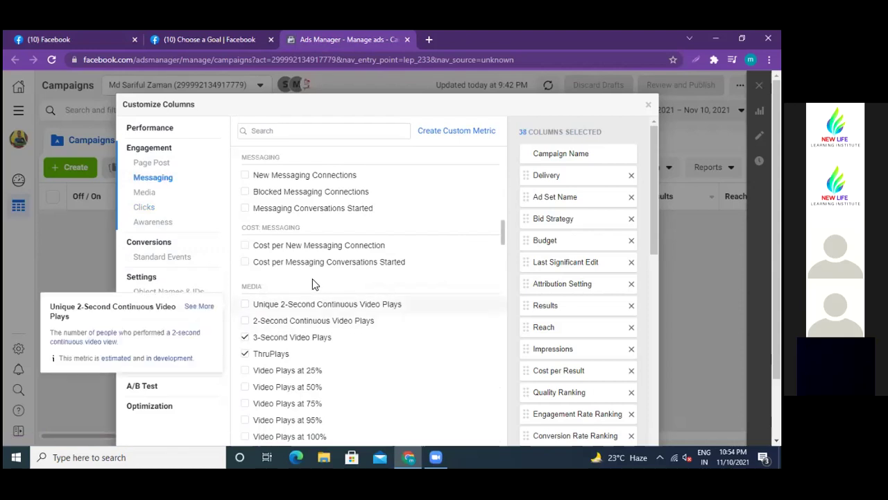
{"action": "scroll", "coordinate": [312, 278], "scroll_direction": "down", "scroll_amount": 10}
{"action": "scroll", "coordinate": [312, 283], "scroll_direction": "down", "scroll_amount": 3}
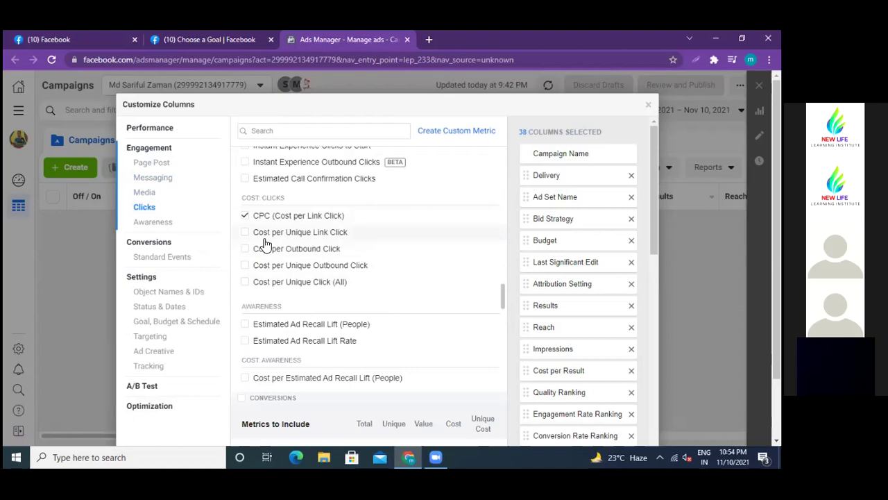
{"action": "mouse_move", "coordinate": [303, 222]}
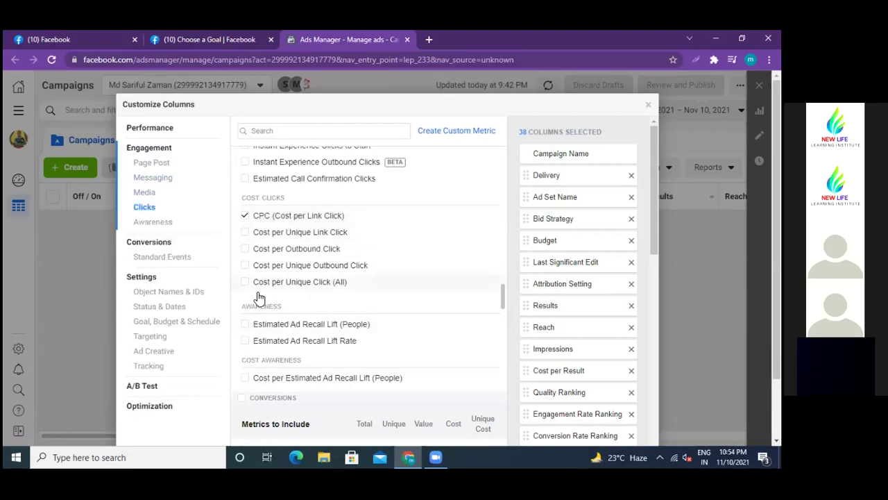
Look through the Awareness, Conversions standard events, Object Names & IDs, Status & Dates and Goal, Budget & Schedule metrics
{"action": "scroll", "coordinate": [357, 288], "scroll_direction": "down", "scroll_amount": 3}
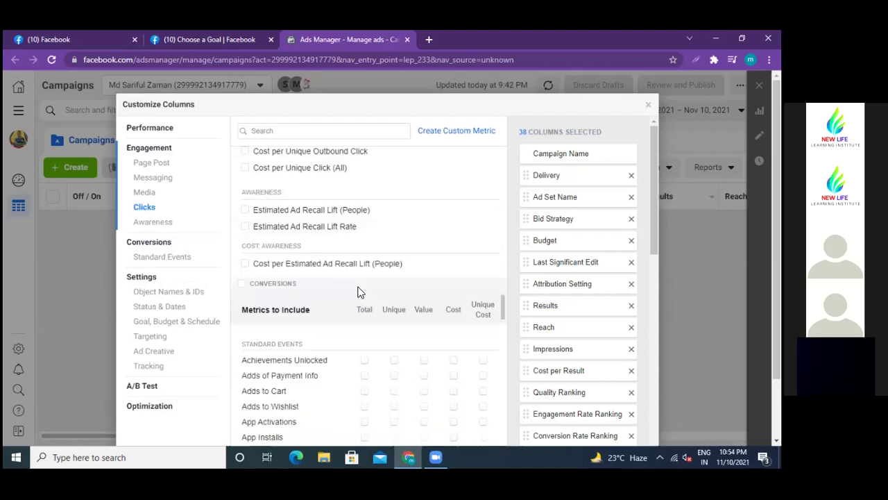
{"action": "scroll", "coordinate": [356, 297], "scroll_direction": "down", "scroll_amount": 2}
{"action": "scroll", "coordinate": [355, 297], "scroll_direction": "down", "scroll_amount": 5}
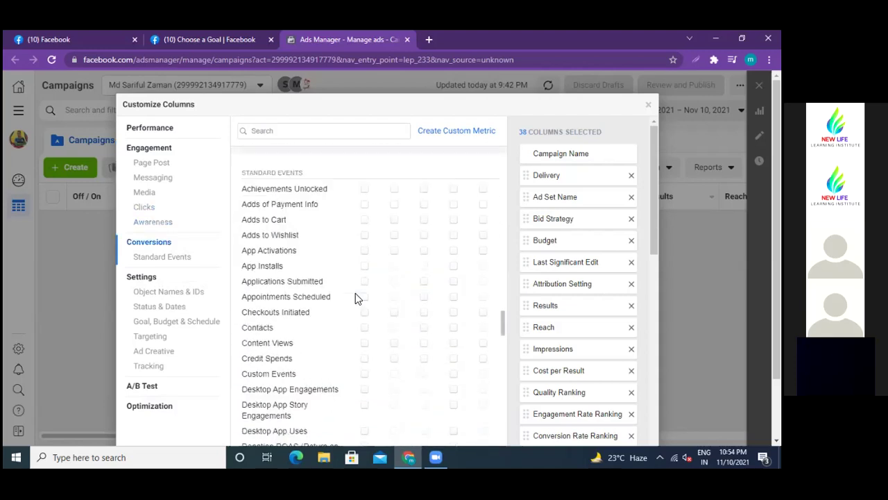
{"action": "scroll", "coordinate": [356, 297], "scroll_direction": "down", "scroll_amount": 3}
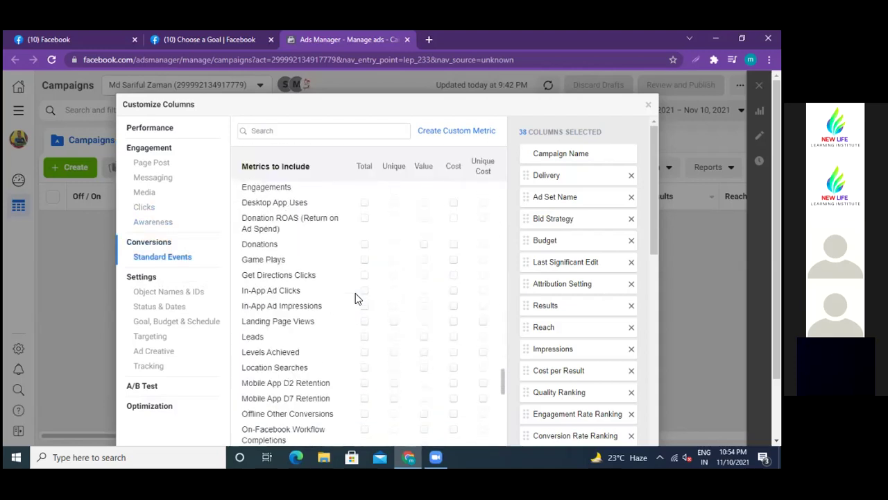
{"action": "scroll", "coordinate": [355, 297], "scroll_direction": "down", "scroll_amount": 2}
{"action": "scroll", "coordinate": [310, 282], "scroll_direction": "down", "scroll_amount": 3}
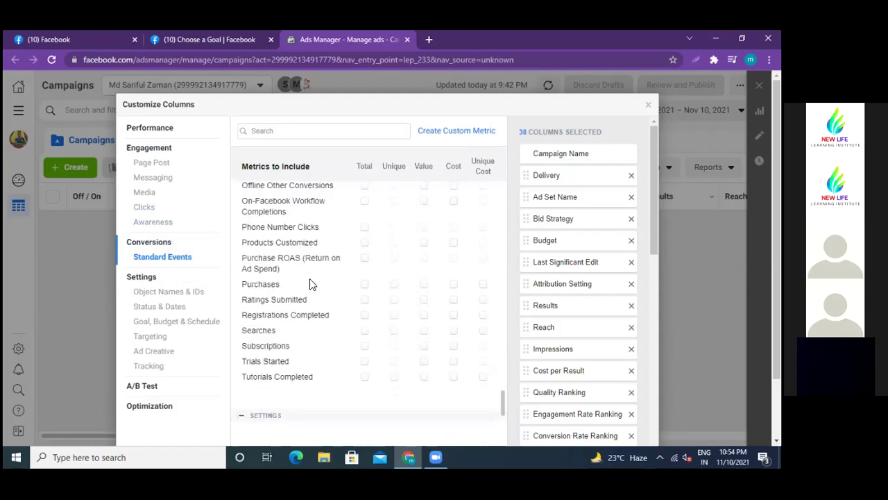
{"action": "scroll", "coordinate": [310, 284], "scroll_direction": "down", "scroll_amount": 7}
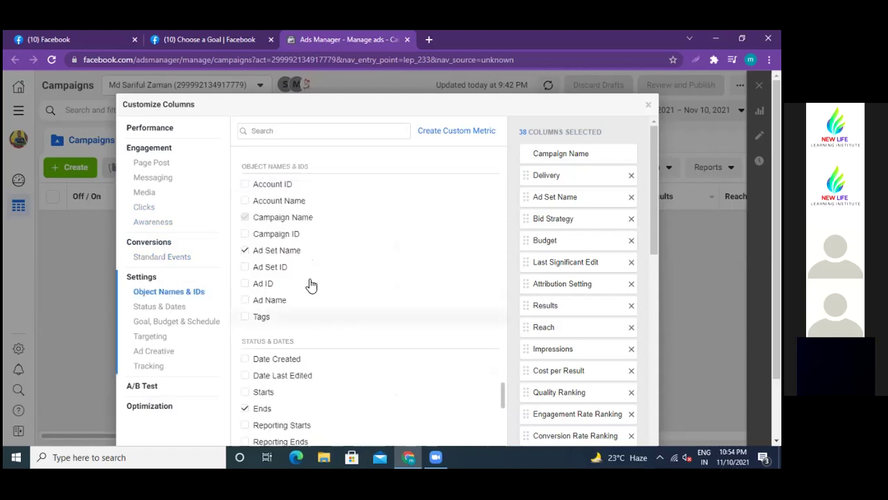
{"action": "scroll", "coordinate": [310, 283], "scroll_direction": "down", "scroll_amount": 5}
Remove Last Significant Edit and Attribution Setting from the selected columns
{"action": "mouse_move", "coordinate": [313, 283]}
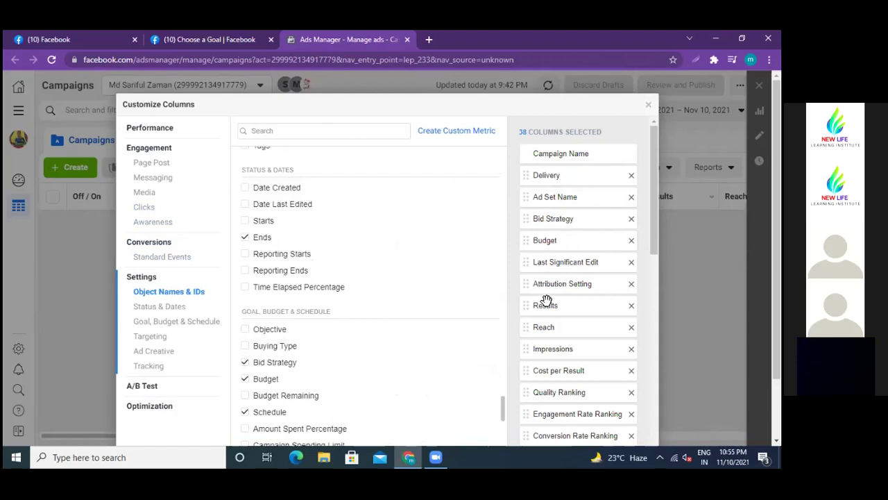
{"action": "left_click", "coordinate": [631, 262]}
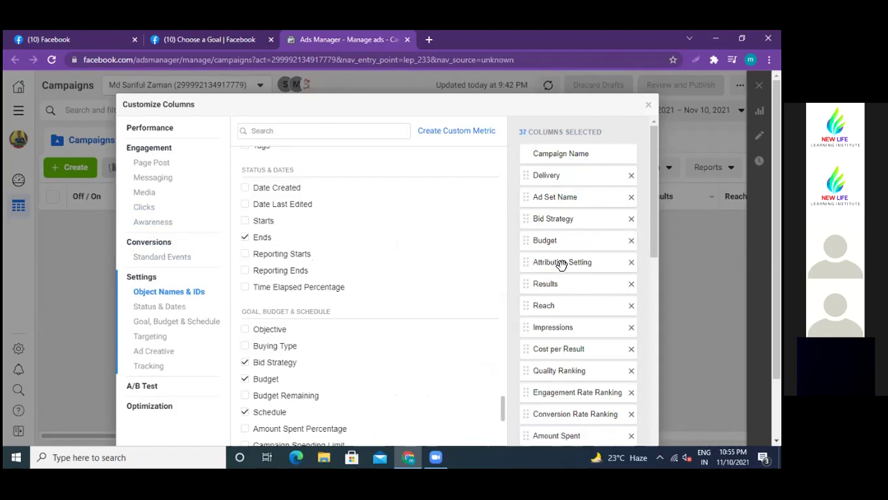
{"action": "left_click", "coordinate": [632, 261]}
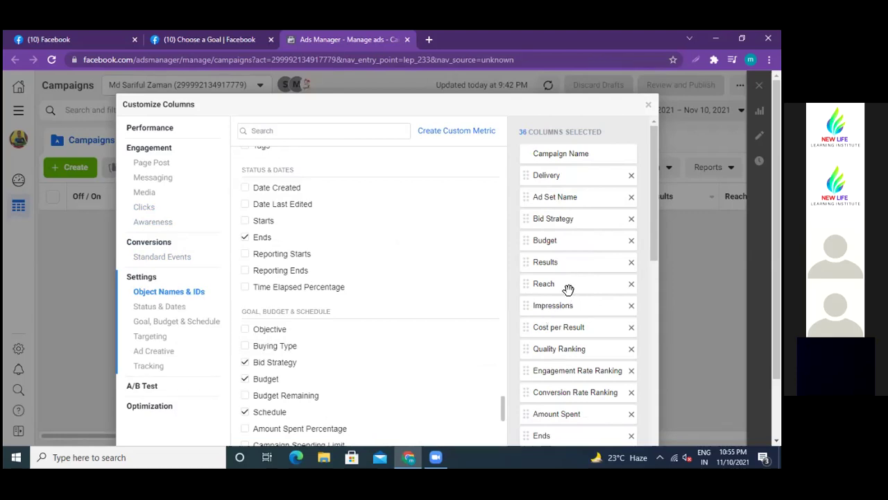
Reorder the selected columns so Reach and Impressions come before Results, and Ad Set Name and Bid Strategy before Delivery
{"action": "left_click_drag", "start_coordinate": [569, 283], "coordinate": [566, 262]}
{"action": "left_click_drag", "start_coordinate": [569, 309], "coordinate": [566, 280]}
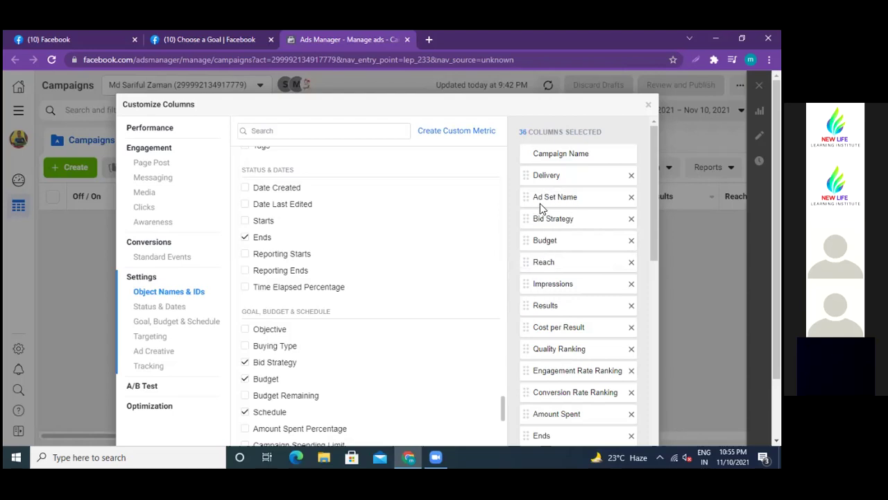
{"action": "left_click_drag", "start_coordinate": [559, 198], "coordinate": [562, 173]}
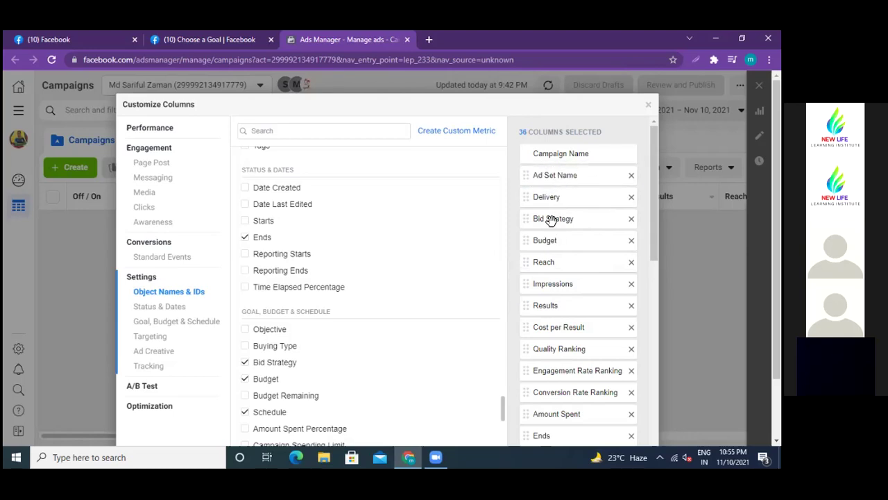
{"action": "left_click_drag", "start_coordinate": [551, 220], "coordinate": [553, 200]}
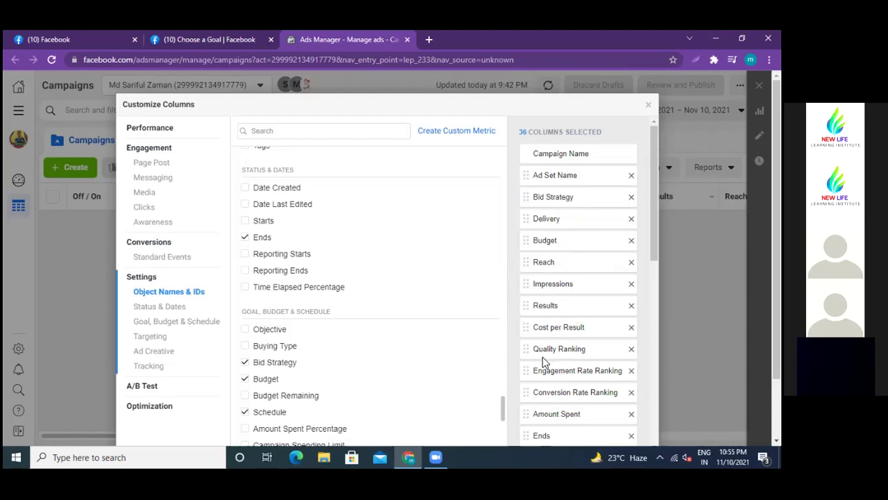
Review the order of the selected columns from Campaign Name through the cost and engagement metrics
{"action": "scroll", "coordinate": [562, 394], "scroll_direction": "down", "scroll_amount": 1}
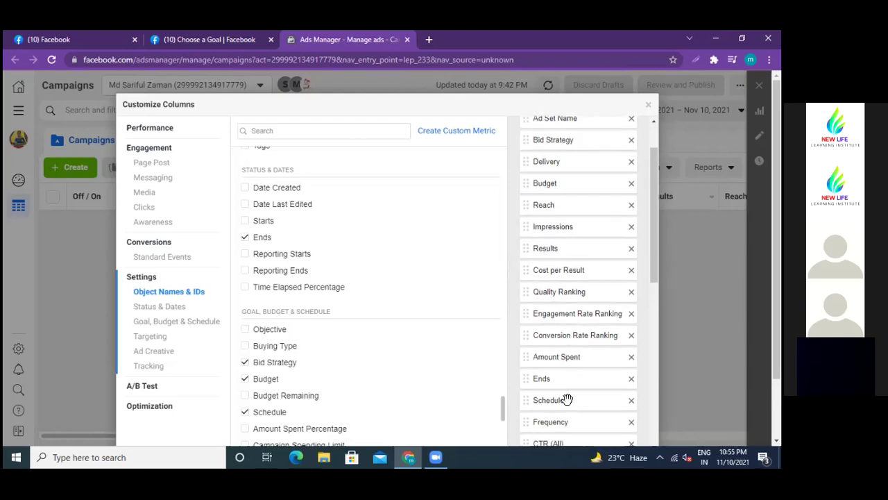
{"action": "scroll", "coordinate": [567, 371], "scroll_direction": "down", "scroll_amount": 2}
{"action": "scroll", "coordinate": [567, 368], "scroll_direction": "up", "scroll_amount": 4}
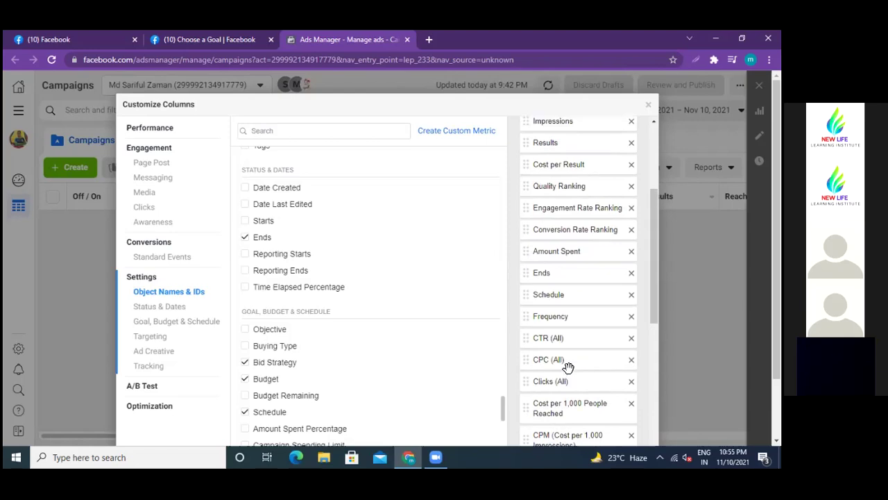
{"action": "scroll", "coordinate": [567, 368], "scroll_direction": "down", "scroll_amount": 1}
{"action": "scroll", "coordinate": [567, 368], "scroll_direction": "up", "scroll_amount": 1}
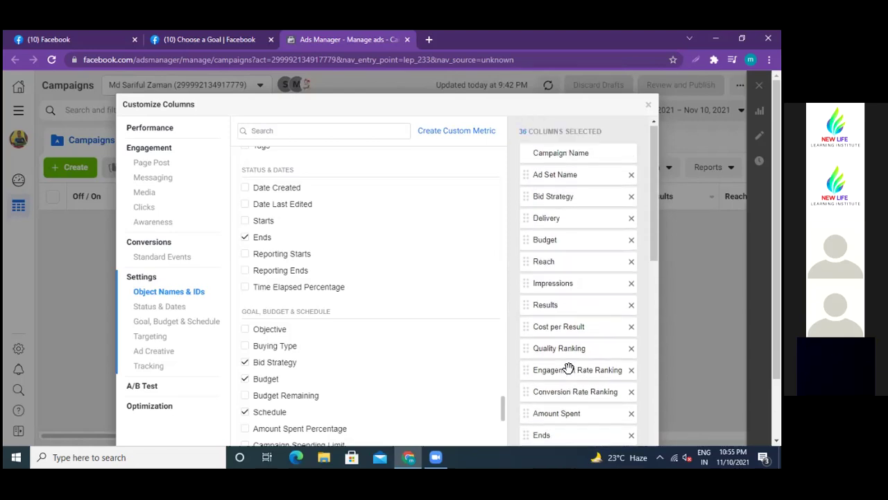
{"action": "scroll", "coordinate": [568, 368], "scroll_direction": "down", "scroll_amount": 5}
{"action": "scroll", "coordinate": [568, 367], "scroll_direction": "down", "scroll_amount": 2}
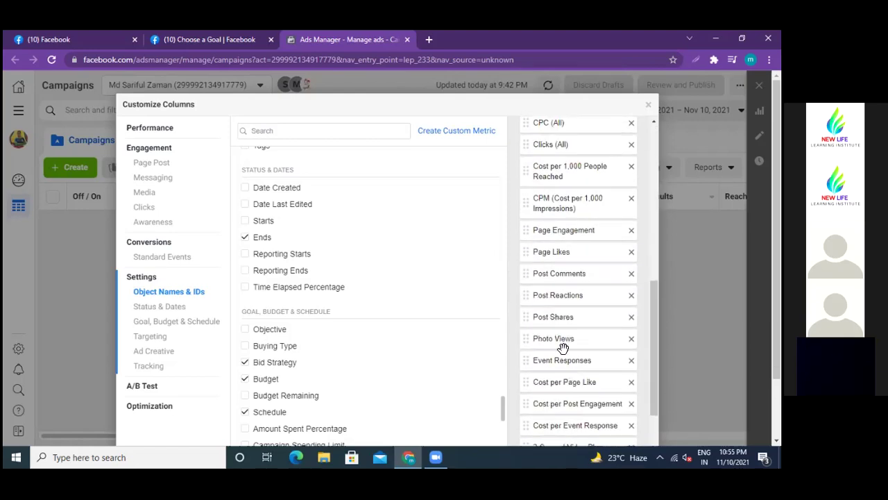
{"action": "scroll", "coordinate": [566, 344], "scroll_direction": "up", "scroll_amount": 1}
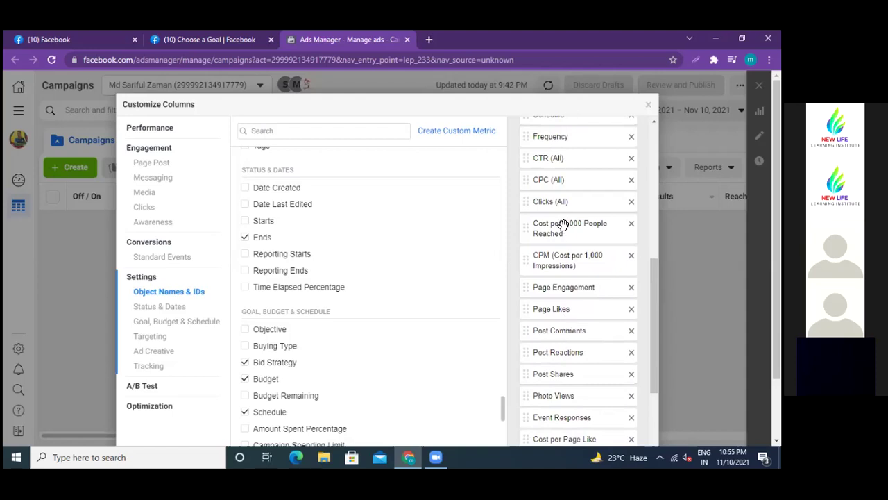
{"action": "scroll", "coordinate": [575, 223], "scroll_direction": "up", "scroll_amount": 1}
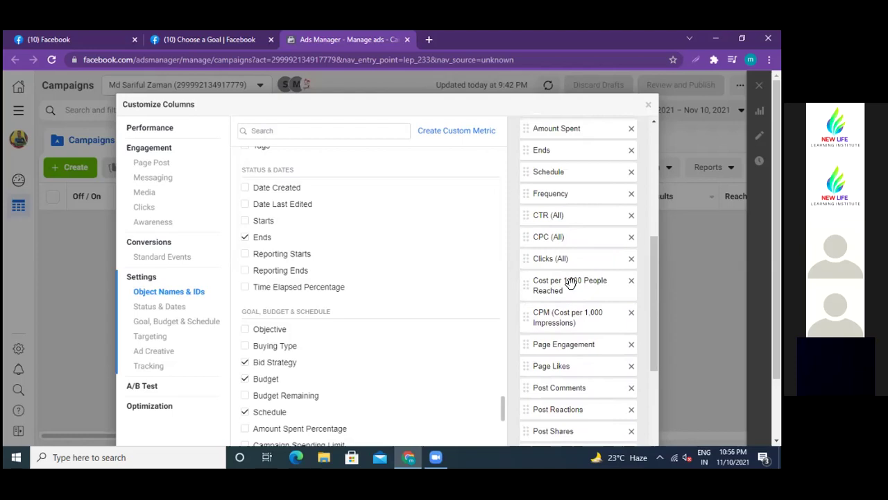
{"action": "scroll", "coordinate": [570, 277], "scroll_direction": "up", "scroll_amount": 2}
{"action": "scroll", "coordinate": [570, 273], "scroll_direction": "up", "scroll_amount": 2}
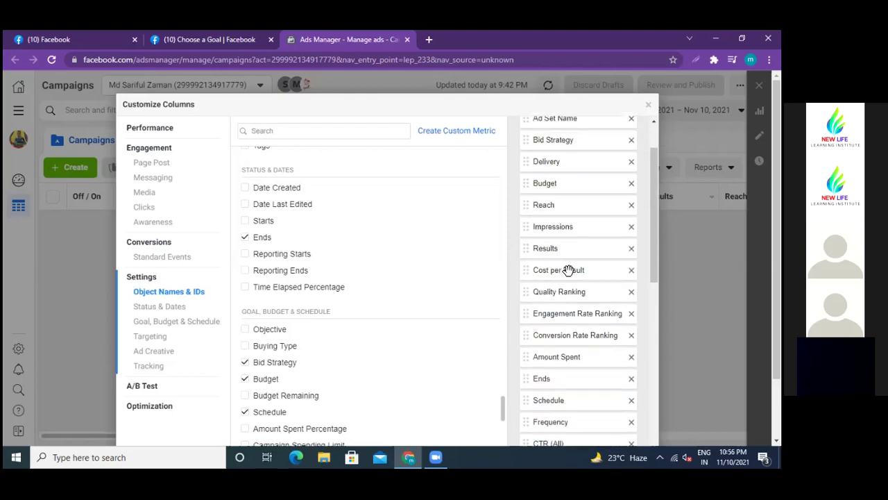
{"action": "scroll", "coordinate": [545, 185], "scroll_direction": "up", "scroll_amount": 1}
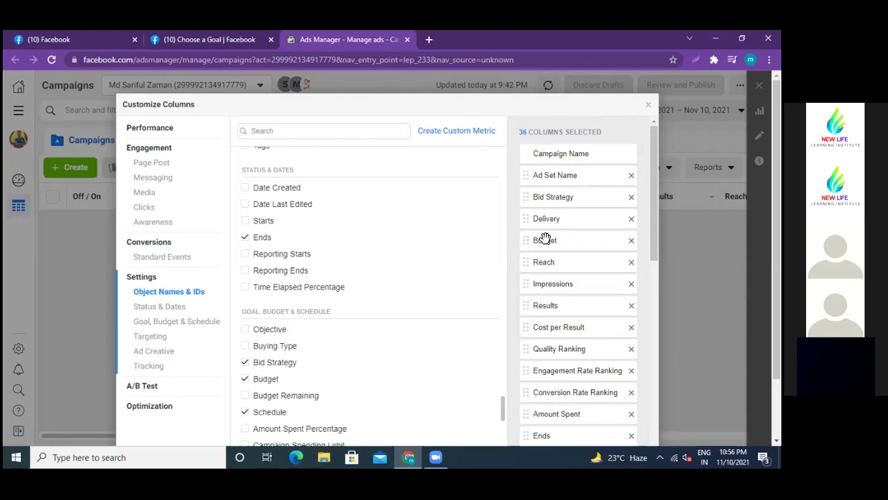
Move the Amount Spent column directly after Results in the selected columns
{"action": "scroll", "coordinate": [563, 319], "scroll_direction": "down", "scroll_amount": 2}
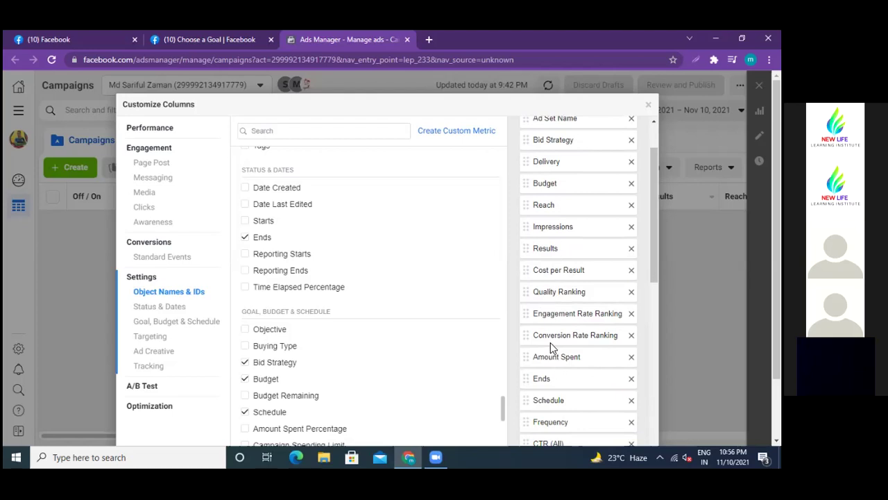
{"action": "scroll", "coordinate": [564, 346], "scroll_direction": "down", "scroll_amount": 2}
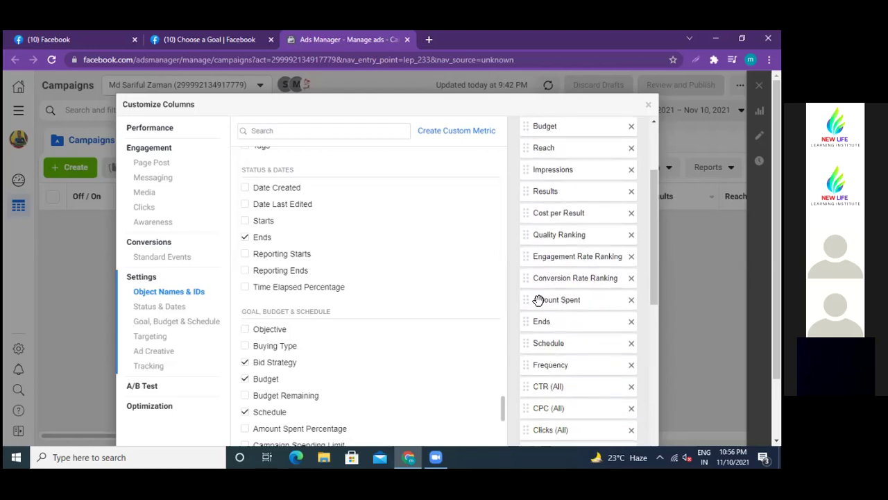
{"action": "left_click_drag", "start_coordinate": [565, 300], "coordinate": [563, 205]}
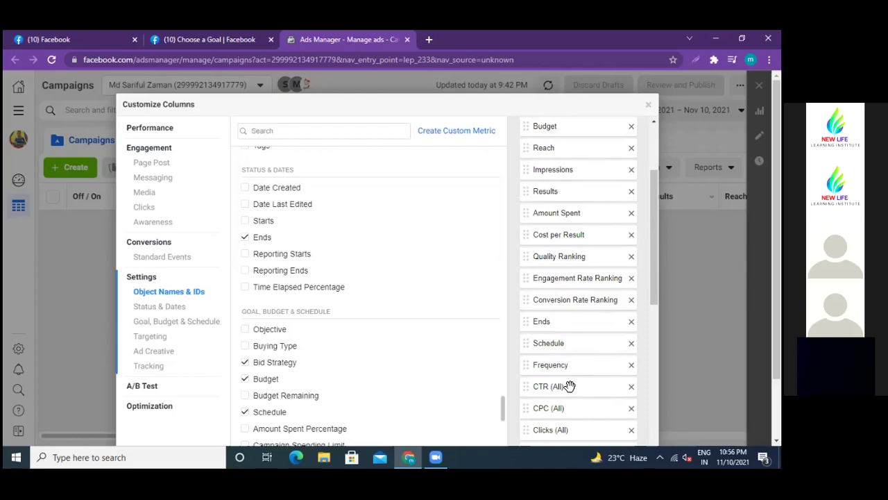
Move CTR (All) directly after Quality Ranking and Clicks (All) directly after Cost per Result in the selected columns
{"action": "left_click_drag", "start_coordinate": [569, 386], "coordinate": [568, 278]}
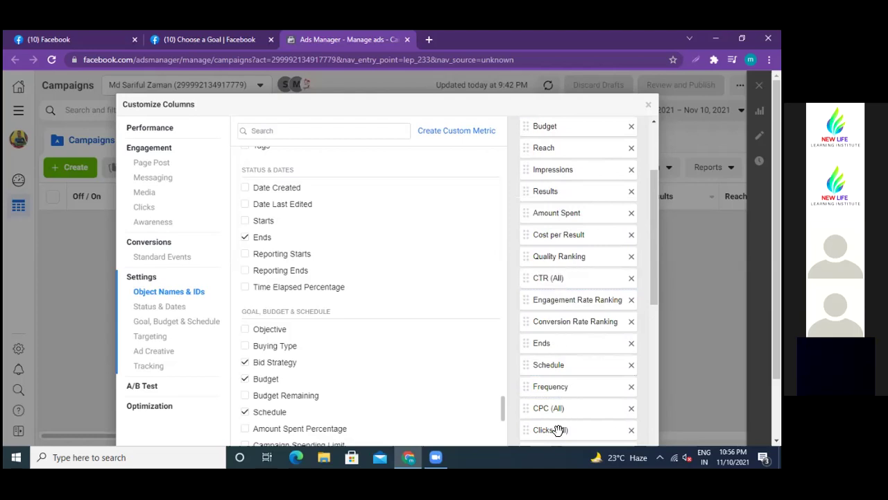
{"action": "left_click_drag", "start_coordinate": [558, 430], "coordinate": [559, 256]}
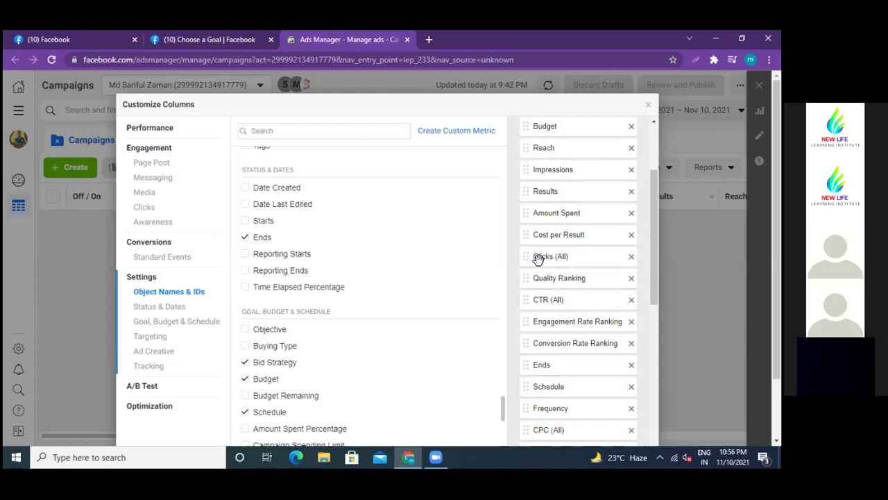
{"action": "left_click_drag", "start_coordinate": [549, 298], "coordinate": [549, 274]}
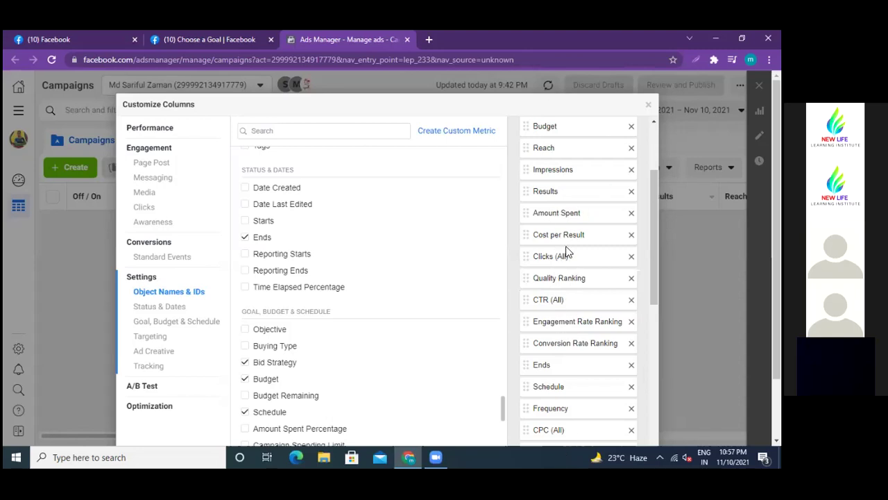
Check the remaining selected columns, close the column customization without applying it, and reload the campaigns page
{"action": "scroll", "coordinate": [566, 251], "scroll_direction": "down", "scroll_amount": 3}
{"action": "scroll", "coordinate": [566, 245], "scroll_direction": "down", "scroll_amount": 3}
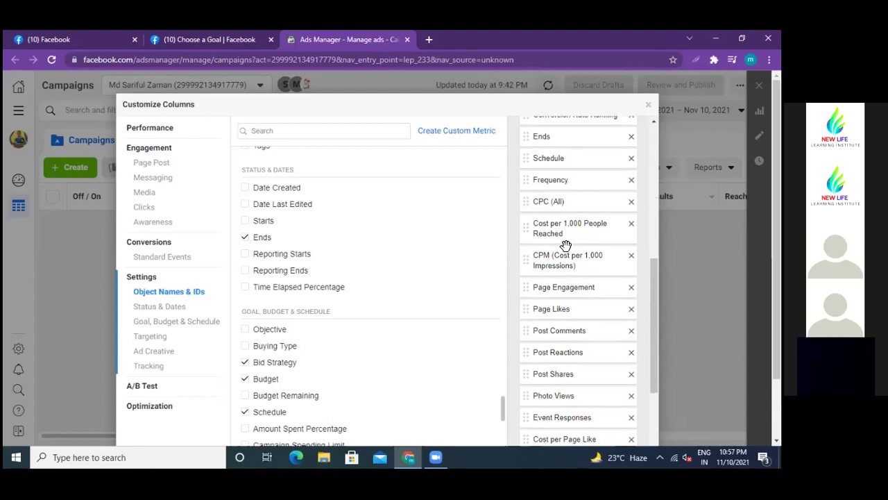
{"action": "scroll", "coordinate": [566, 247], "scroll_direction": "down", "scroll_amount": 2}
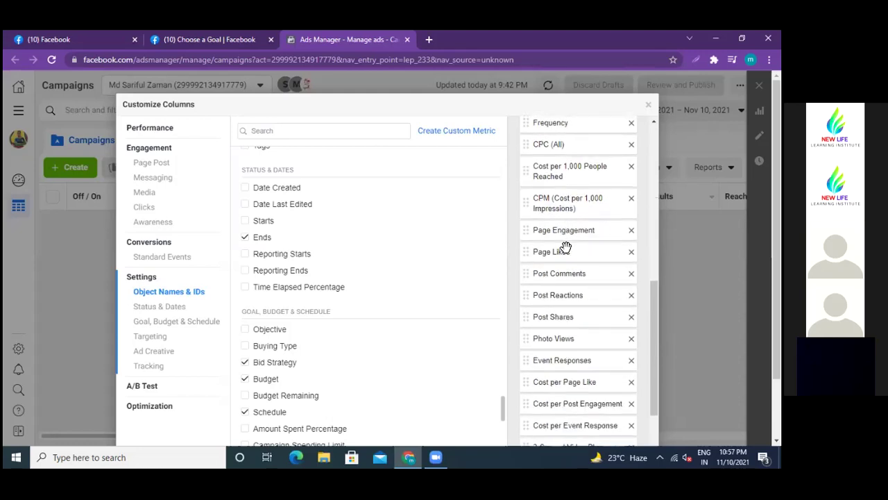
{"action": "scroll", "coordinate": [566, 311], "scroll_direction": "up", "scroll_amount": 10}
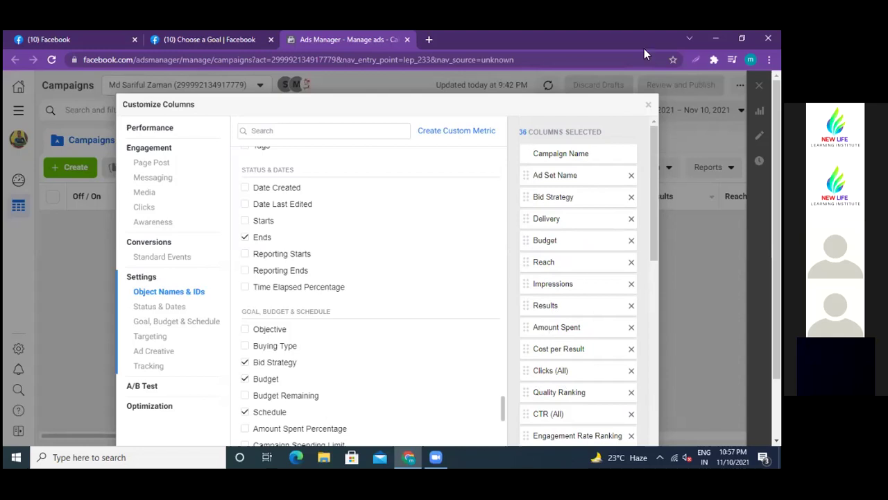
{"action": "left_click", "coordinate": [649, 108]}
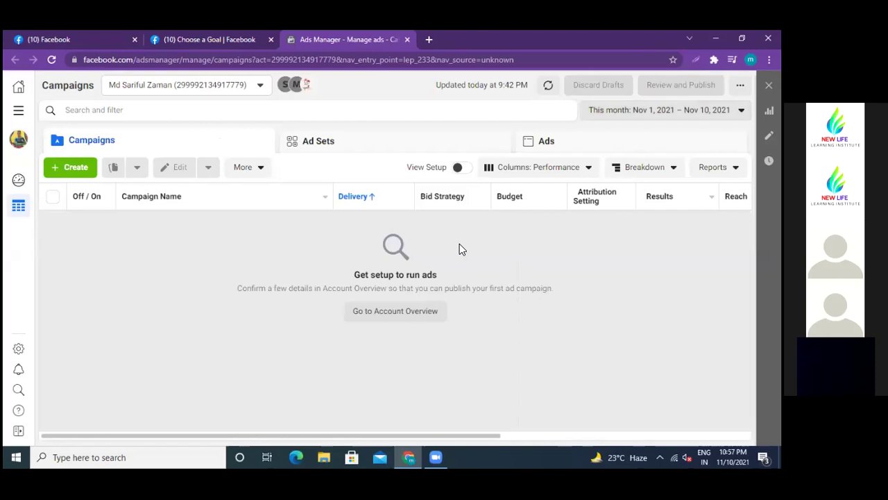
{"action": "left_click", "coordinate": [51, 59]}
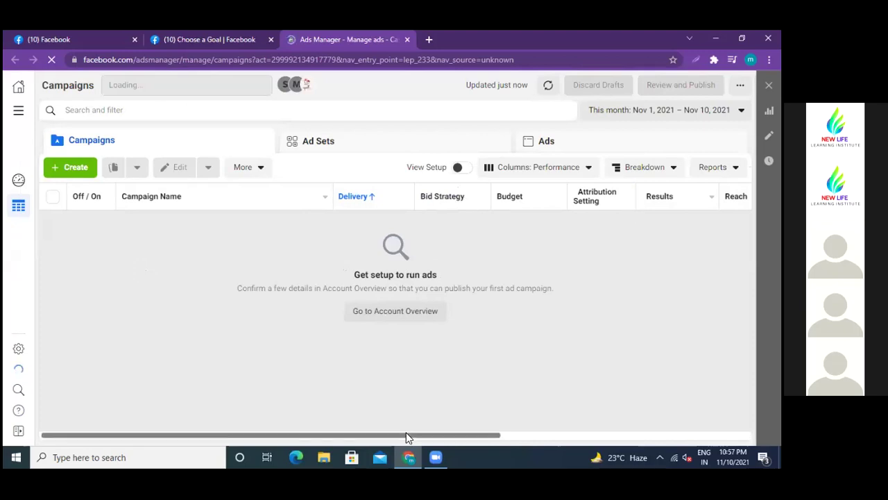
Examine the campaign table's Performance columns from Delivery and Bid Strategy through Results, Reach and Impressions to Amount Spent and Ends
{"action": "left_click_drag", "start_coordinate": [406, 436], "coordinate": [485, 439]}
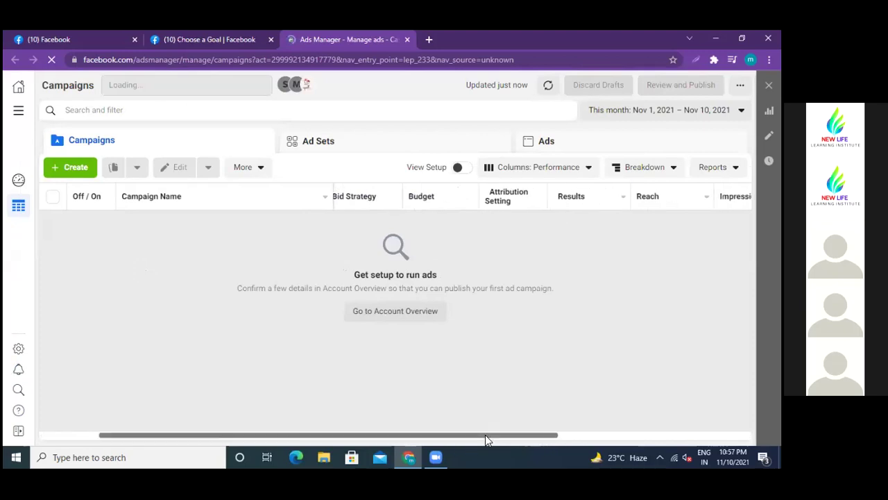
{"action": "scroll", "coordinate": [475, 340], "scroll_direction": "right", "scroll_amount": 2}
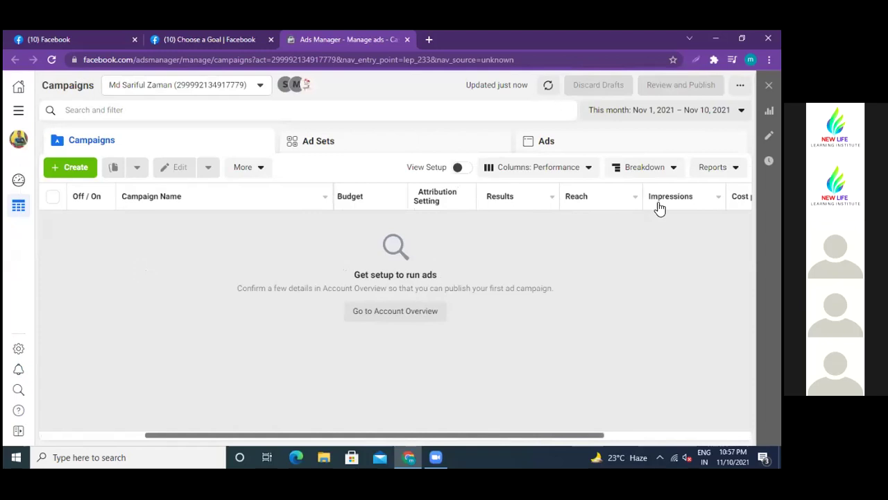
{"action": "left_click_drag", "start_coordinate": [486, 435], "coordinate": [634, 437]}
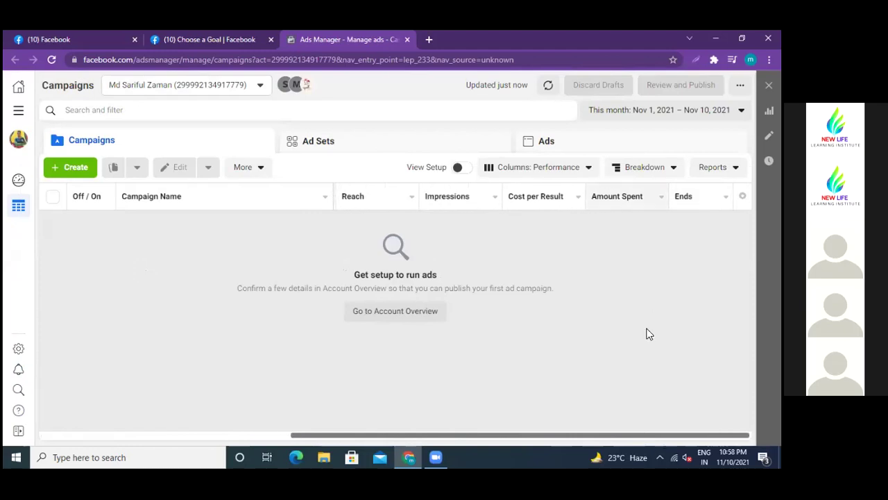
{"action": "left_click_drag", "start_coordinate": [604, 435], "coordinate": [476, 434]}
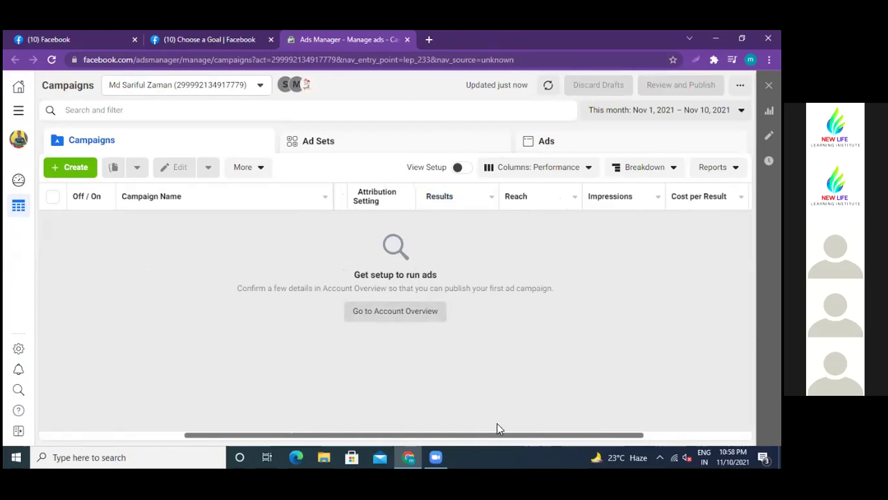
{"action": "left_click_drag", "start_coordinate": [510, 435], "coordinate": [320, 444]}
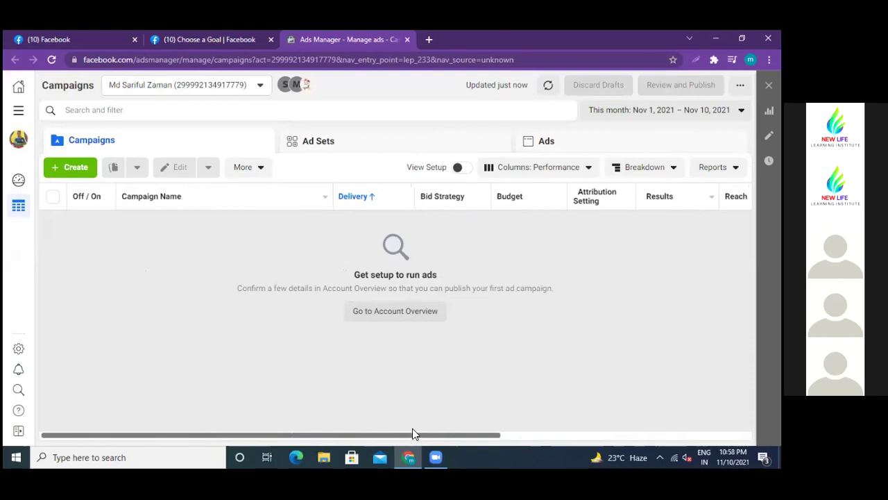
{"action": "left_click_drag", "start_coordinate": [412, 434], "coordinate": [530, 440]}
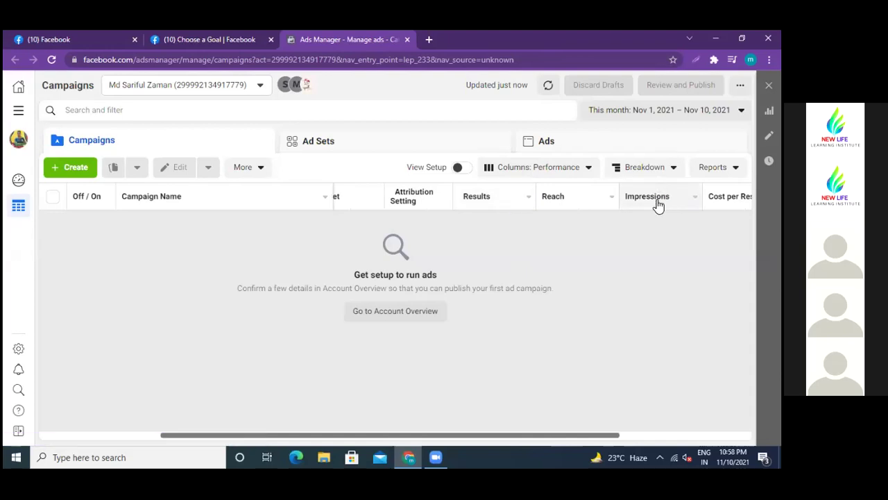
{"action": "mouse_move", "coordinate": [657, 206]}
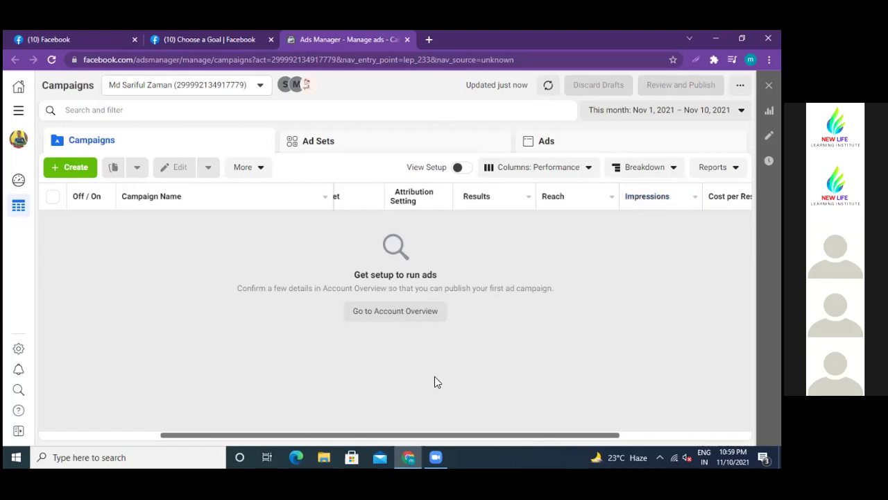
{"action": "left_click_drag", "start_coordinate": [457, 435], "coordinate": [586, 436]}
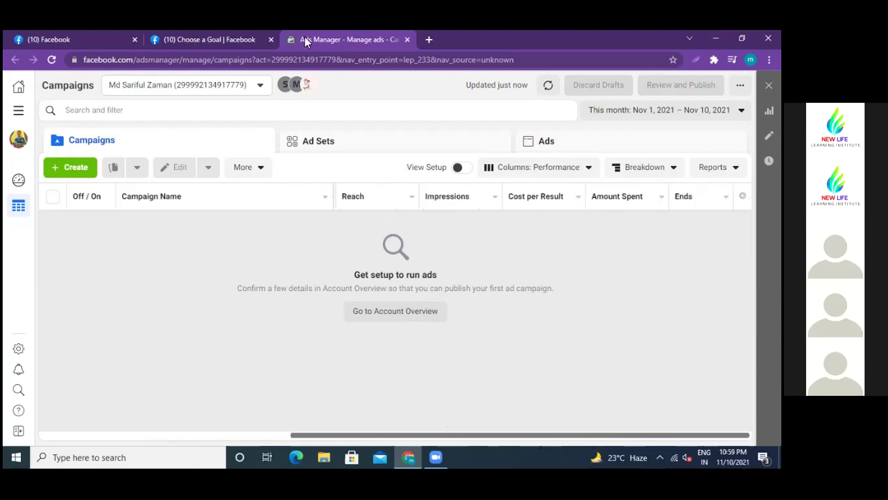